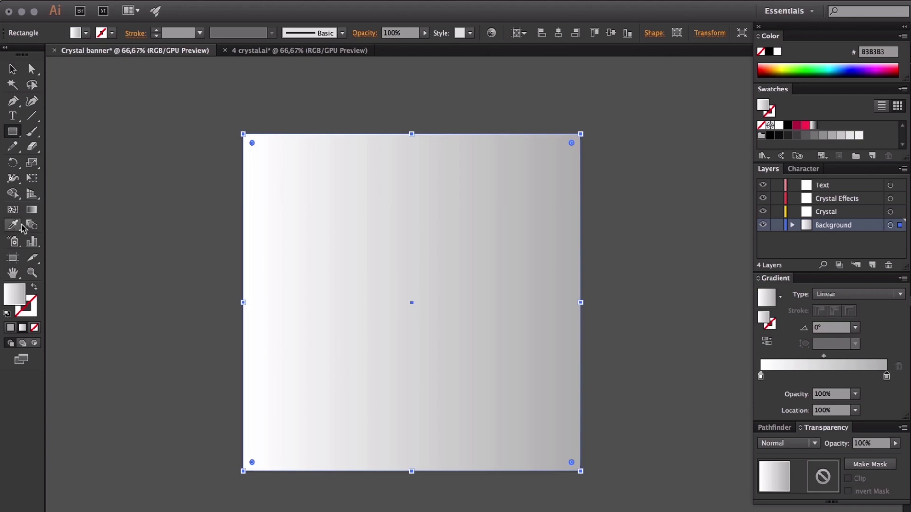
# Redirect the background square's gradient diagonally from the lower-right to the upper-left corner, at about 135°, and lock the Background layer.
pyautogui.click(32, 210)
pyautogui.moveTo(582, 469); pyautogui.dragTo(227, 121)
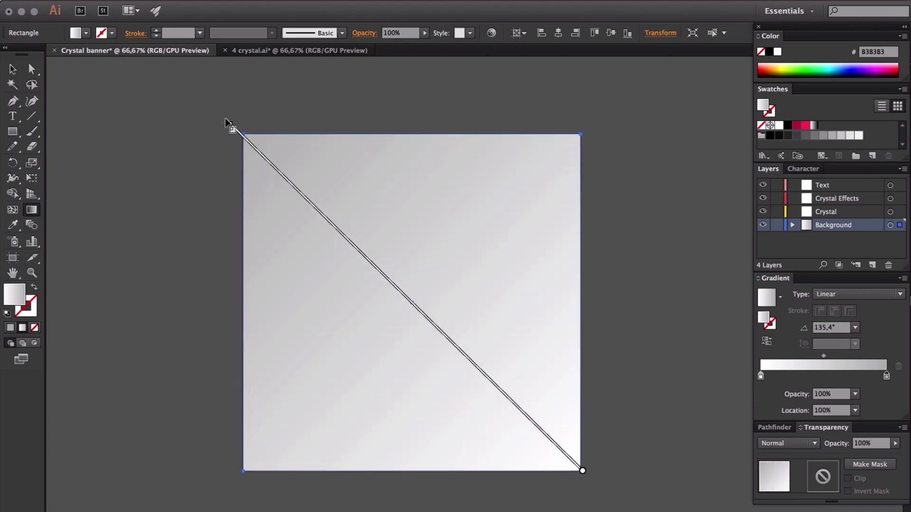
pyautogui.click(776, 225)
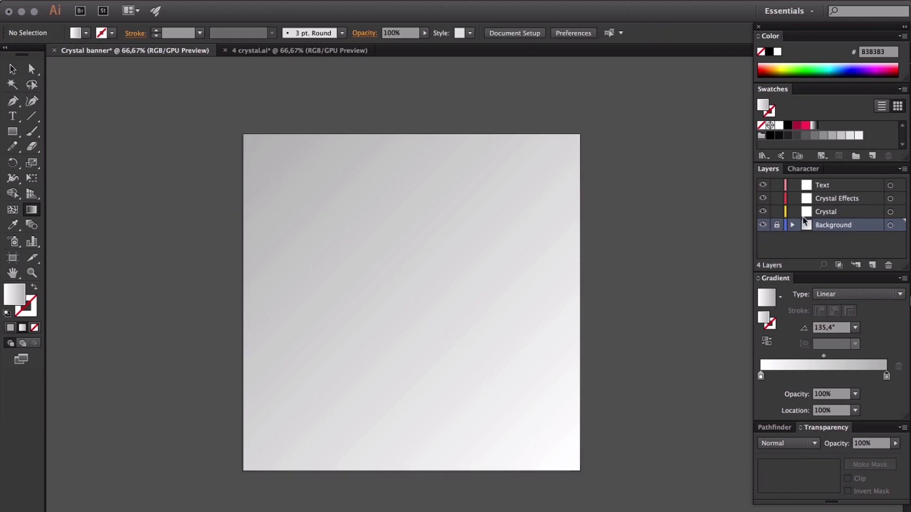
# On the Crystal layer, draw a closed, irregular four-sided banner shape with the Pen tool across the middle of the artboard.
pyautogui.click(820, 212)
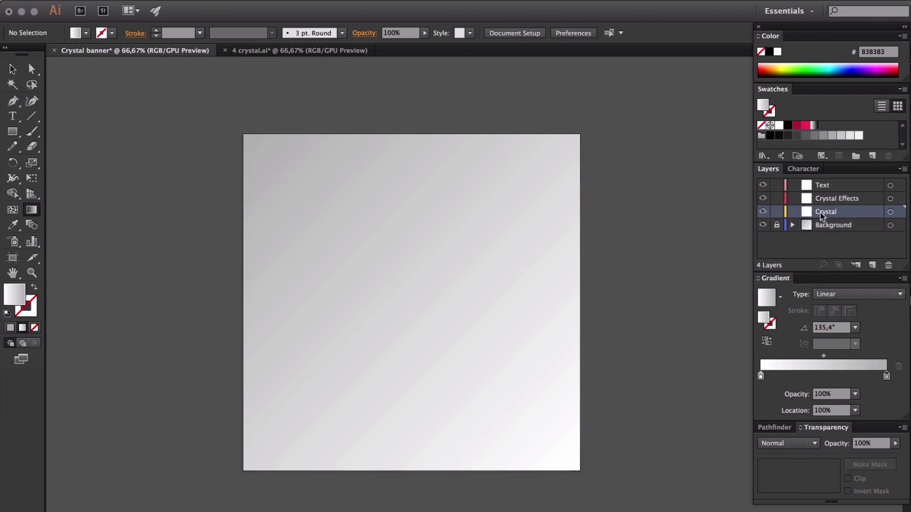
pyautogui.click(12, 101)
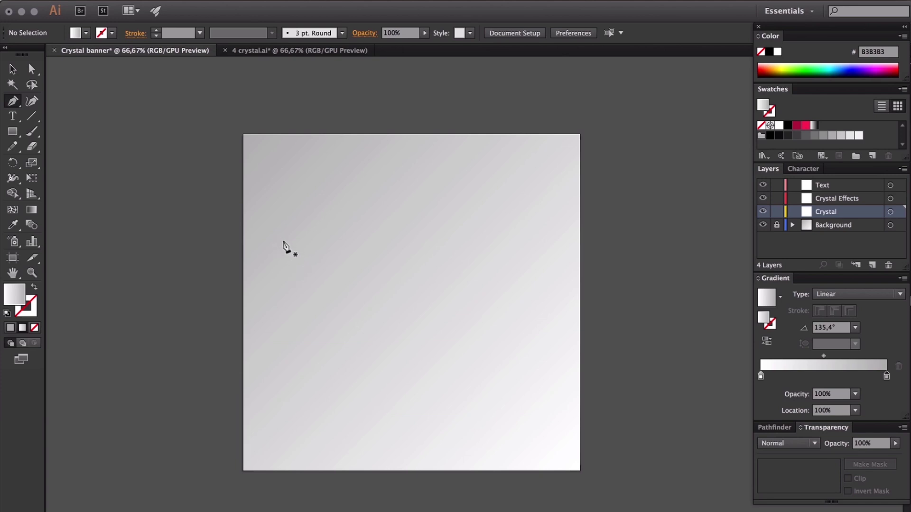
pyautogui.moveTo(287, 247); pyautogui.dragTo(284, 254)
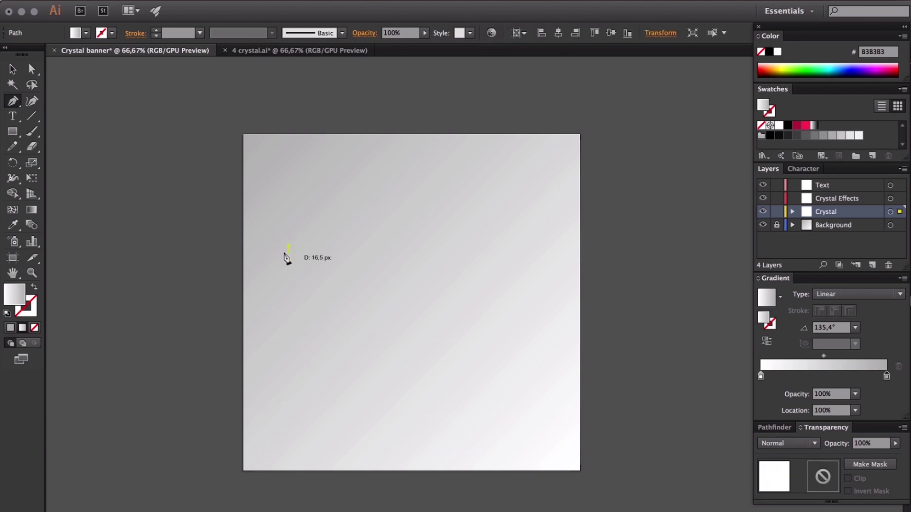
pyautogui.click(306, 338)
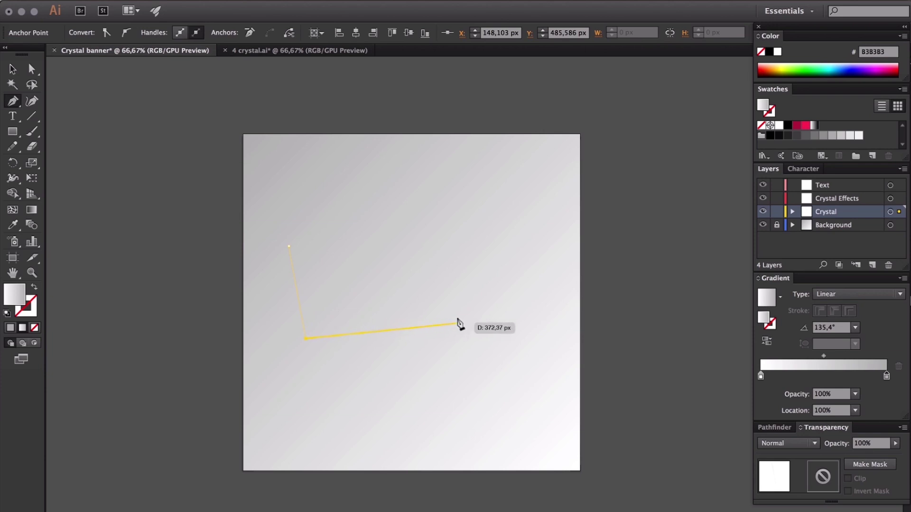
pyautogui.click(499, 325)
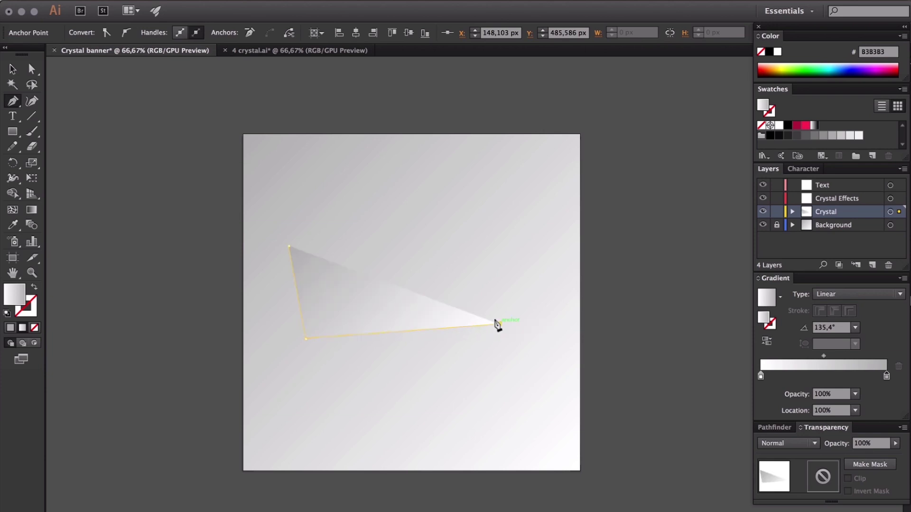
pyautogui.click(504, 262)
pyautogui.click(289, 246)
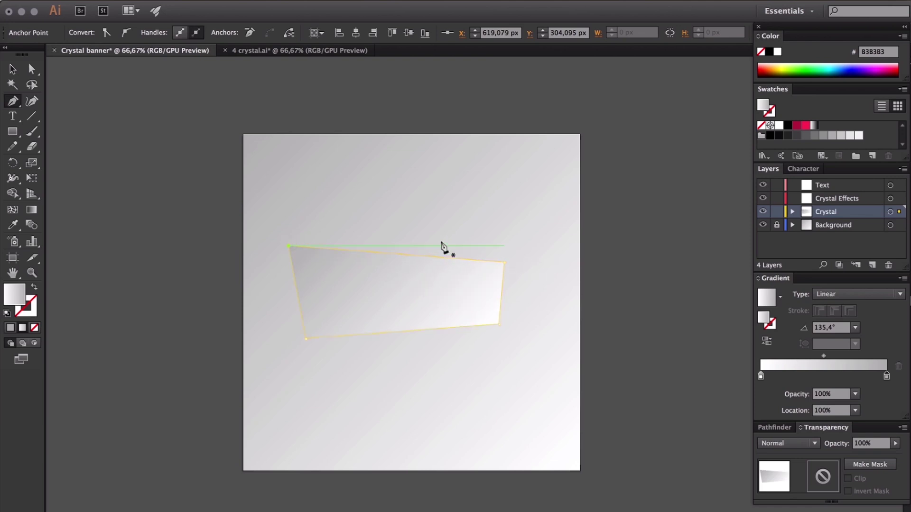
# Reshape the banner by raising its two upper corners slightly and pulling its lower-right corner outward.
pyautogui.press('a')
pyautogui.moveTo(500, 261); pyautogui.dragTo(500, 252)
pyautogui.moveTo(289, 246); pyautogui.dragTo(286, 239)
pyautogui.moveTo(498, 325); pyautogui.dragTo(508, 320)
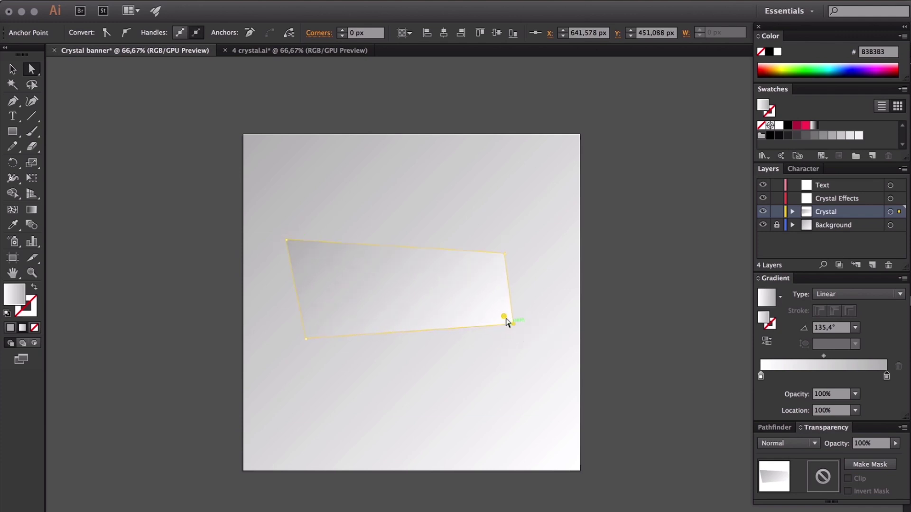
# Select the whole banner shape and center it horizontally and vertically on the artboard.
pyautogui.press('v')
pyautogui.click(555, 276)
pyautogui.click(416, 276)
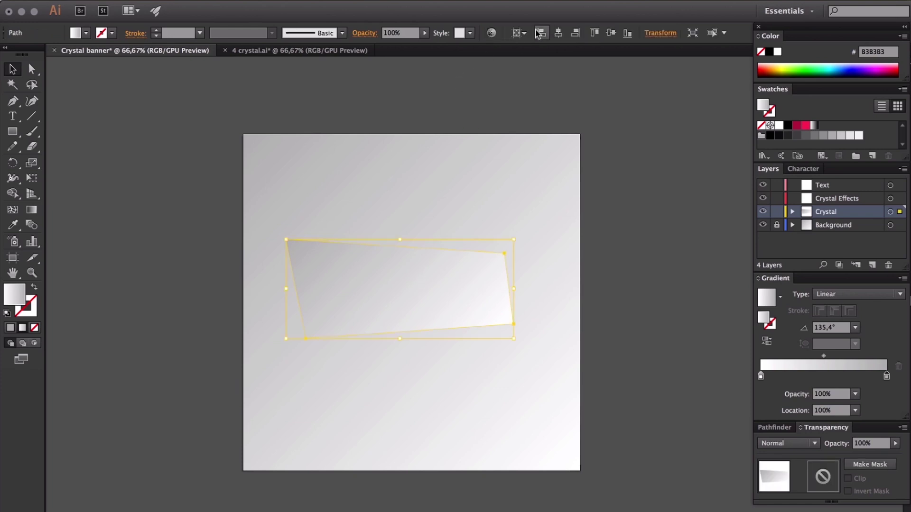
pyautogui.click(558, 32)
pyautogui.click(608, 34)
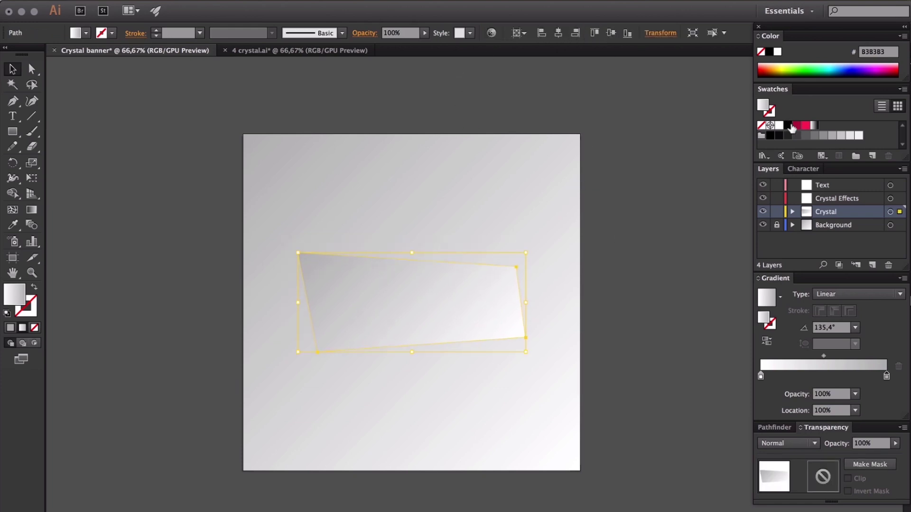
# Recolor the banner's linear gradient from bright pink-red to dark crimson and set its angle to -150°.
pyautogui.moveTo(800, 126); pyautogui.dragTo(761, 376)
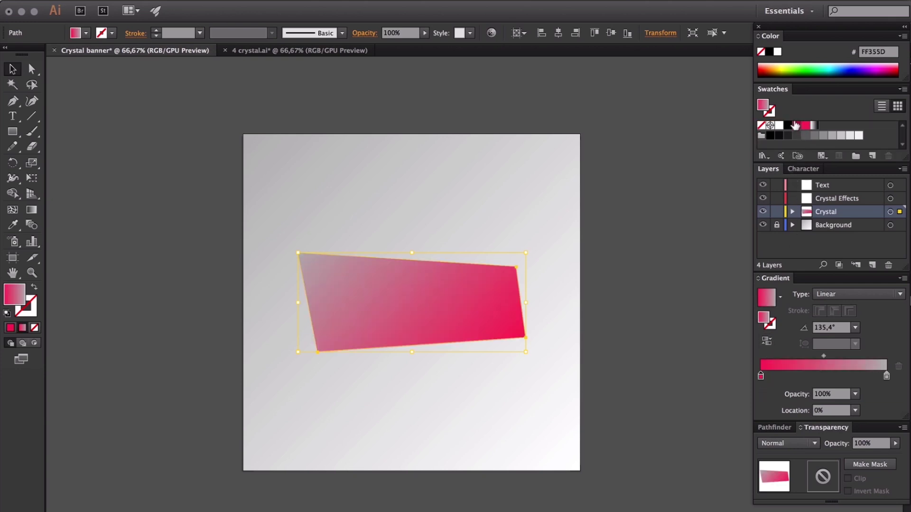
pyautogui.moveTo(796, 136); pyautogui.dragTo(887, 378)
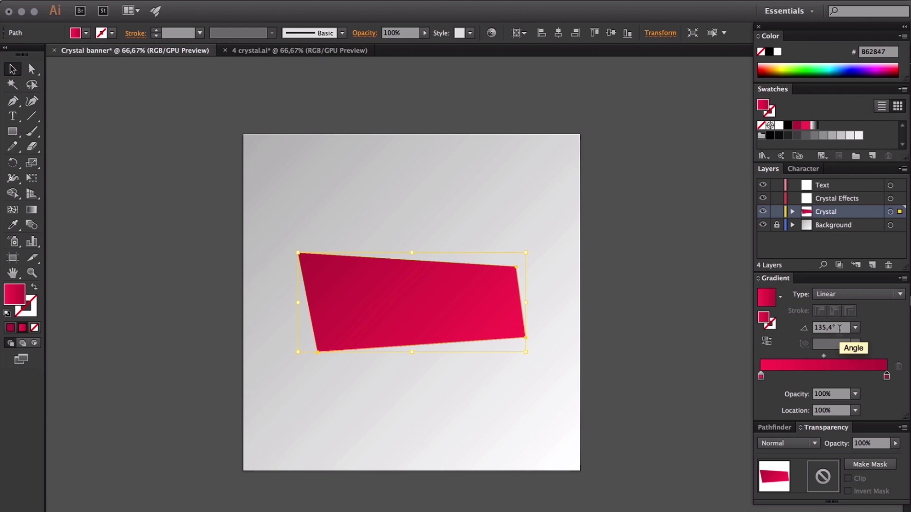
pyautogui.moveTo(840, 328); pyautogui.dragTo(806, 330)
pyautogui.press('BackSpace')
pyautogui.press('Return')
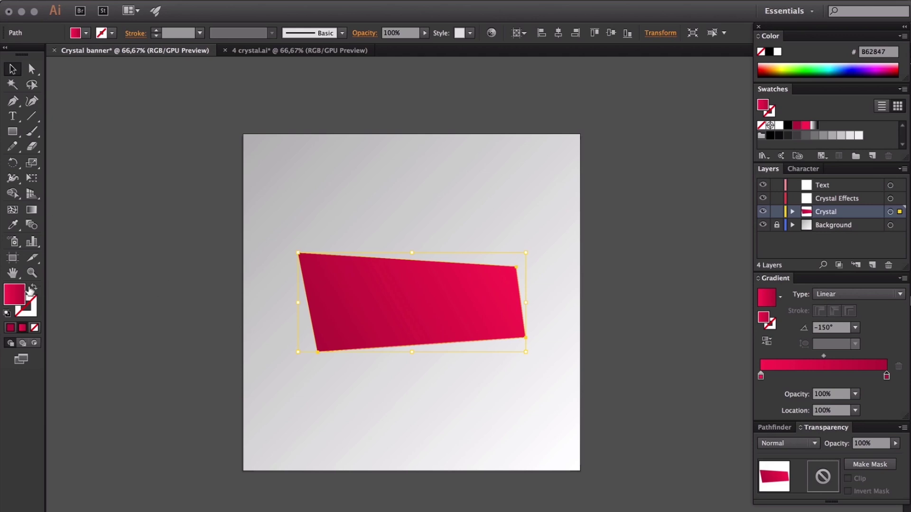
# Copy the banner's gradient onto its stroke, apply it along the stroke, and set the stroke weight to 2 pt.
pyautogui.moveTo(21, 294); pyautogui.dragTo(33, 302)
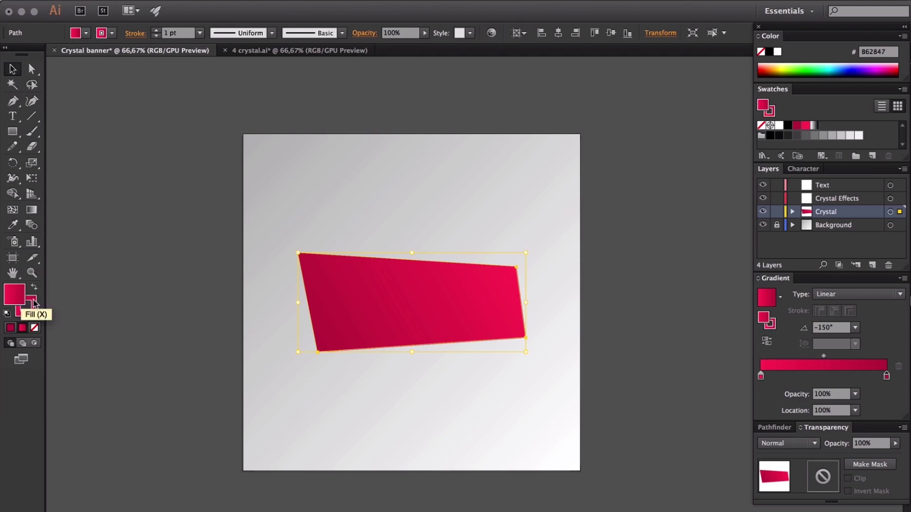
pyautogui.click(33, 303)
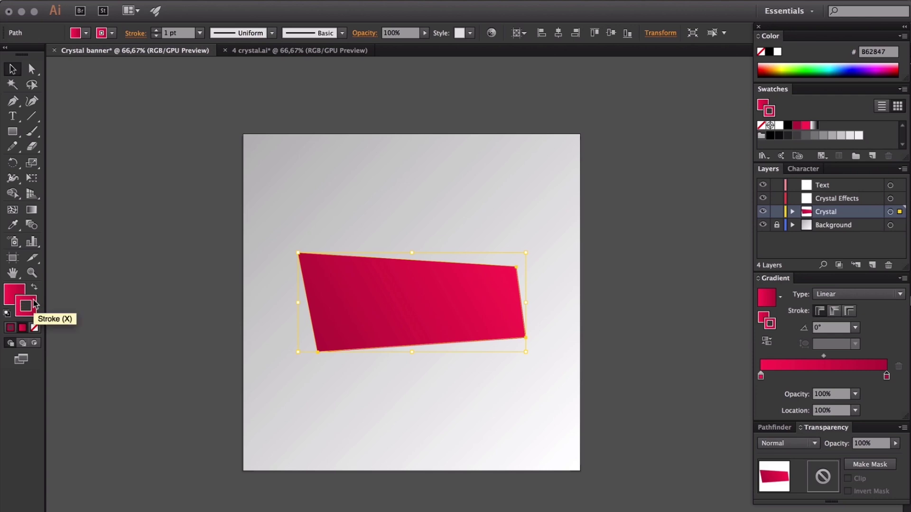
pyautogui.click(832, 310)
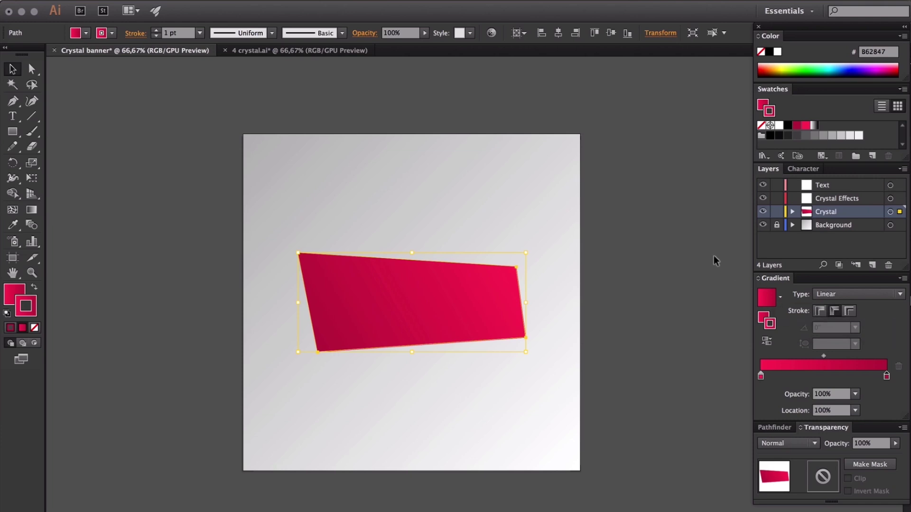
pyautogui.click(156, 31)
pyautogui.click(550, 206)
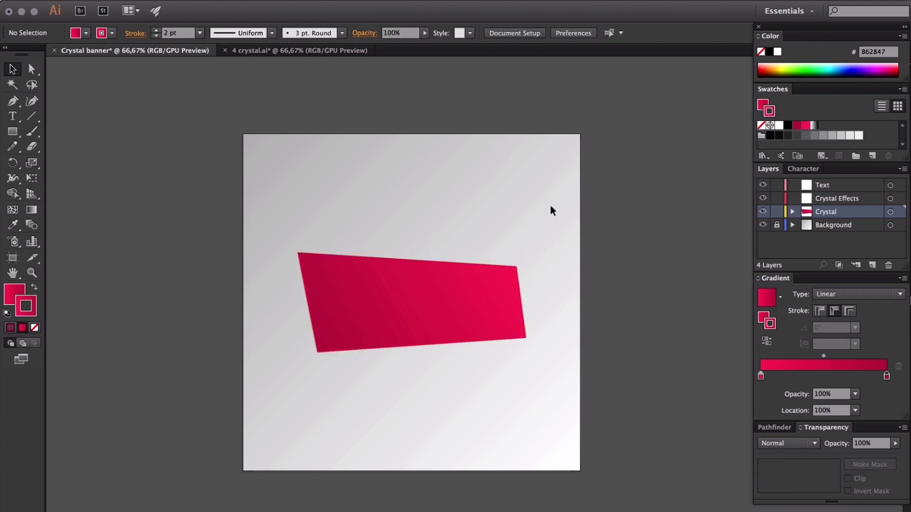
# With the stroke set to none, draw a second closed four-sided Pen shape overlapping the banner at an opposing tilt.
pyautogui.click(34, 327)
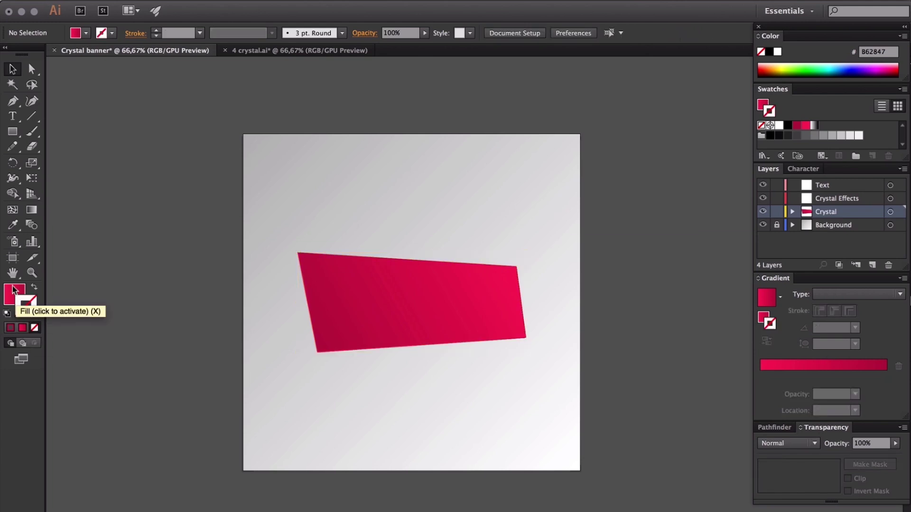
pyautogui.click(12, 101)
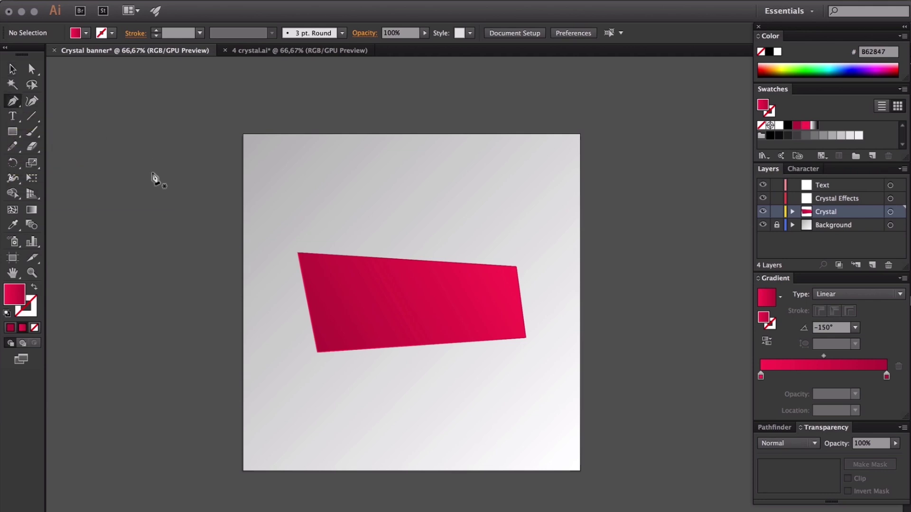
pyautogui.click(294, 283)
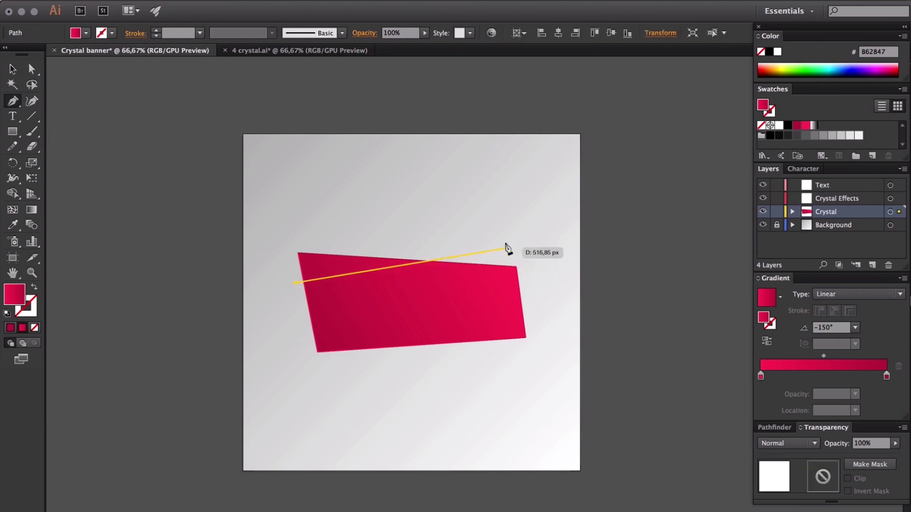
pyautogui.click(510, 247)
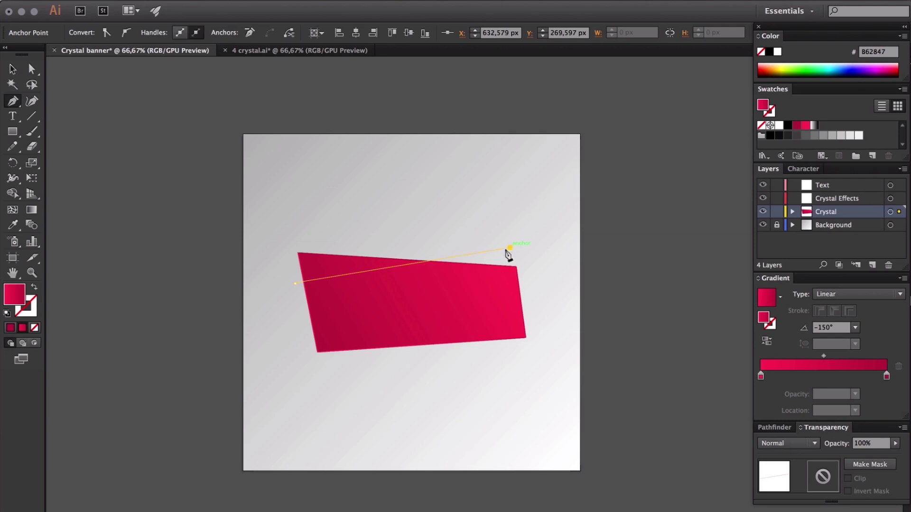
pyautogui.click(504, 353)
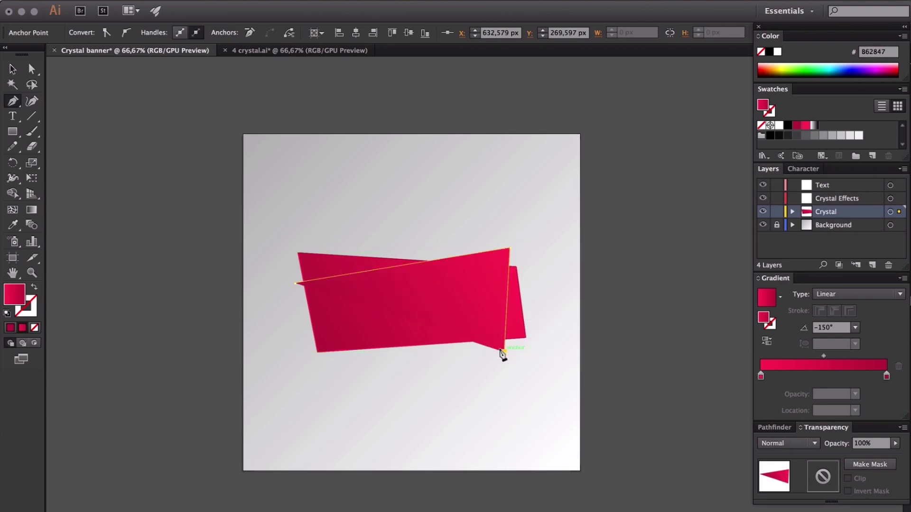
pyautogui.click(290, 341)
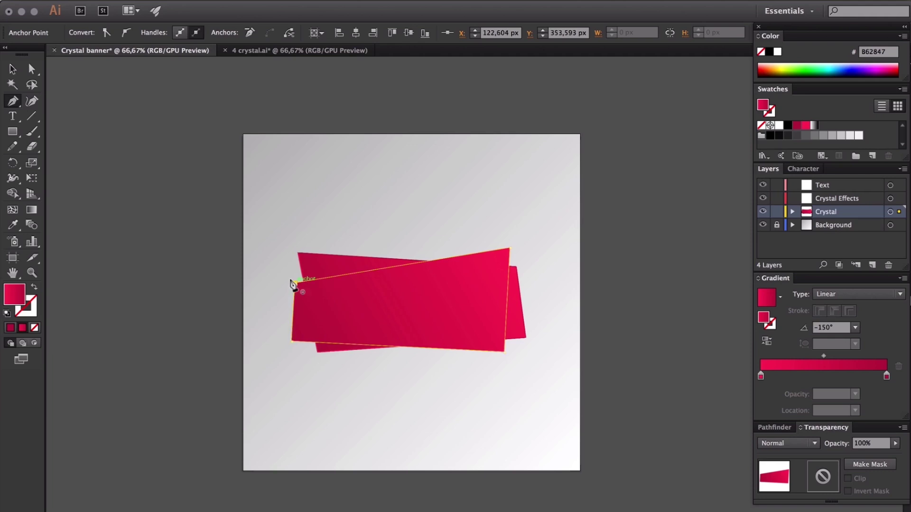
pyautogui.click(293, 284)
# Adjust the overlapping shape's two left corners and pull its upper-right corner outward beyond the red banner.
pyautogui.press('a')
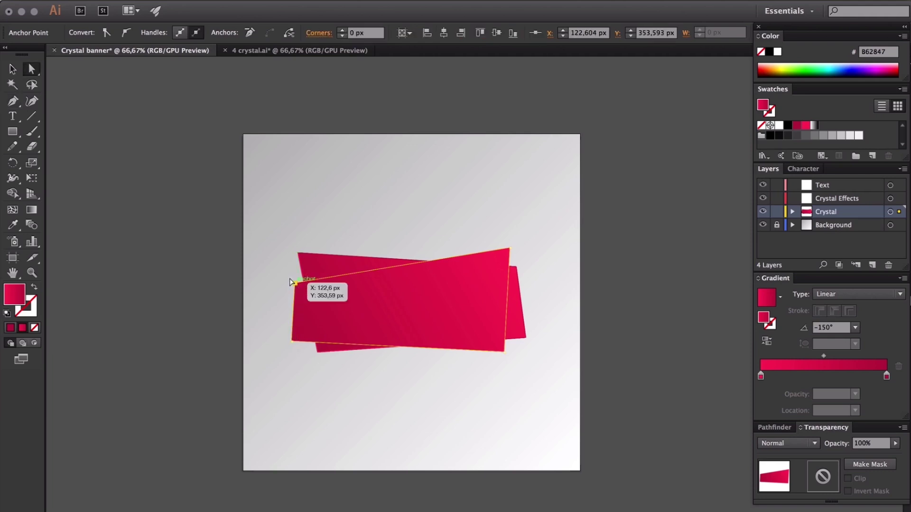
pyautogui.moveTo(291, 280); pyautogui.dragTo(290, 265)
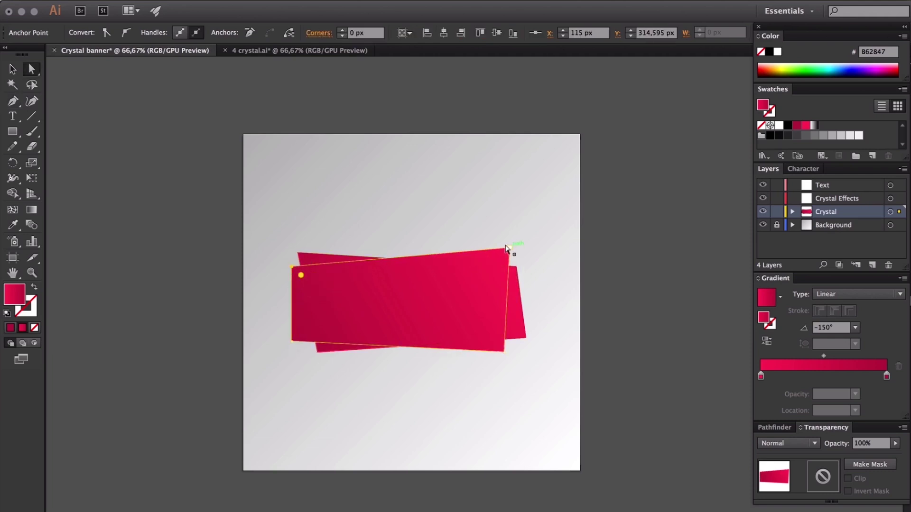
pyautogui.moveTo(506, 247); pyautogui.dragTo(527, 245)
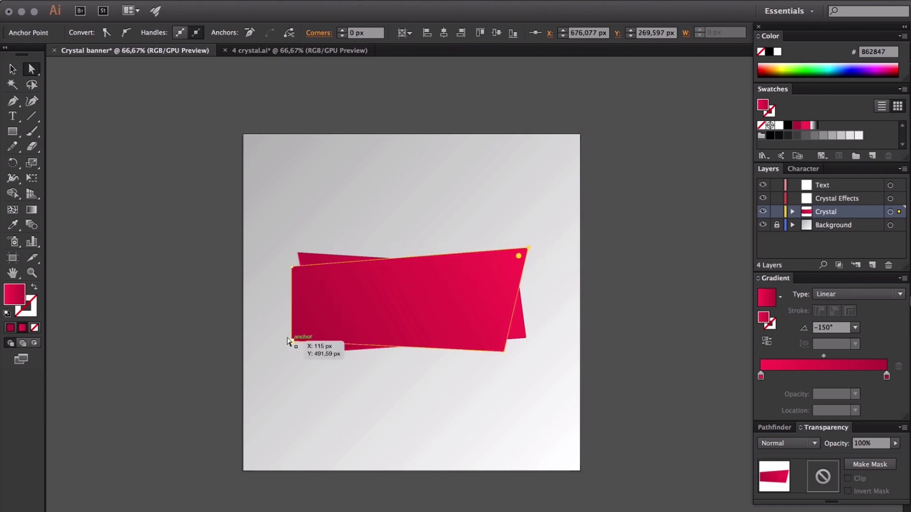
pyautogui.moveTo(288, 340); pyautogui.dragTo(288, 345)
pyautogui.moveTo(289, 267); pyautogui.dragTo(294, 275)
pyautogui.click(12, 68)
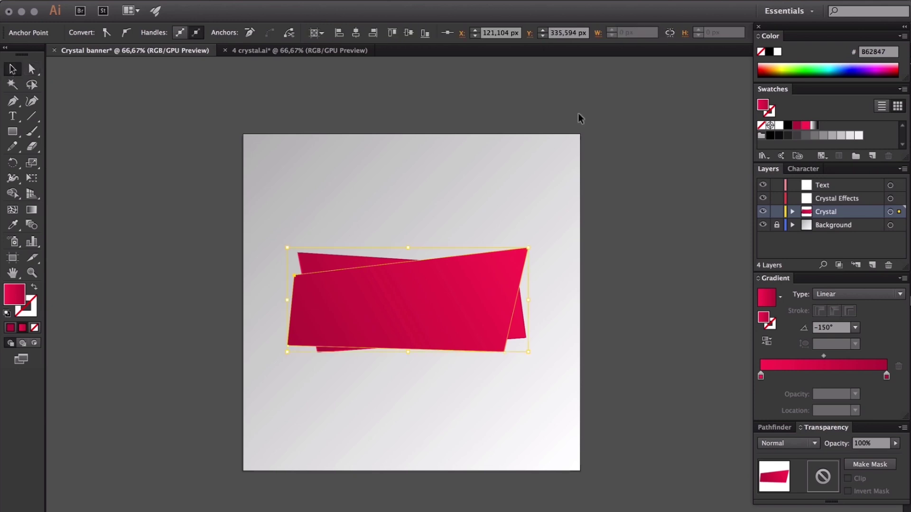
# Fill the overlapping shape with white, raise its lower-left corner, and move its lower-right corner slightly down and outward.
pyautogui.click(779, 126)
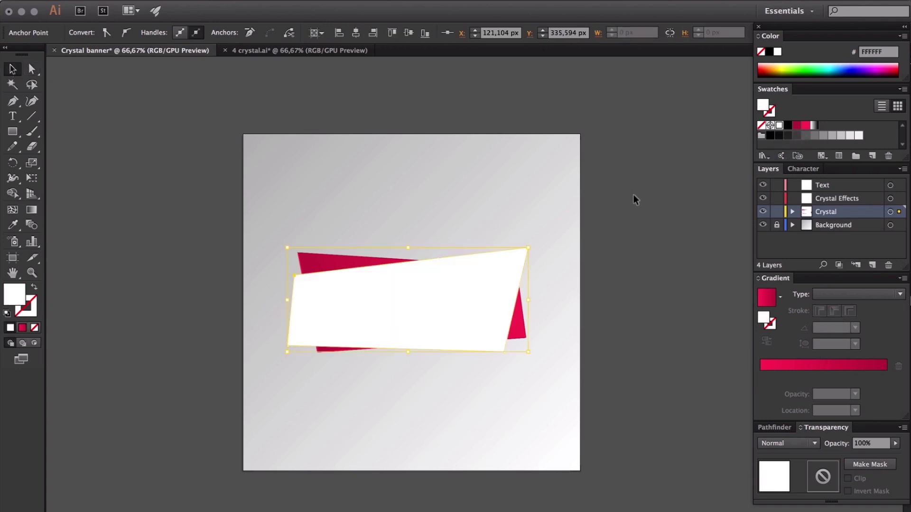
pyautogui.press('a')
pyautogui.moveTo(287, 346); pyautogui.dragTo(288, 336)
pyautogui.moveTo(504, 352); pyautogui.dragTo(510, 357)
pyautogui.press('v')
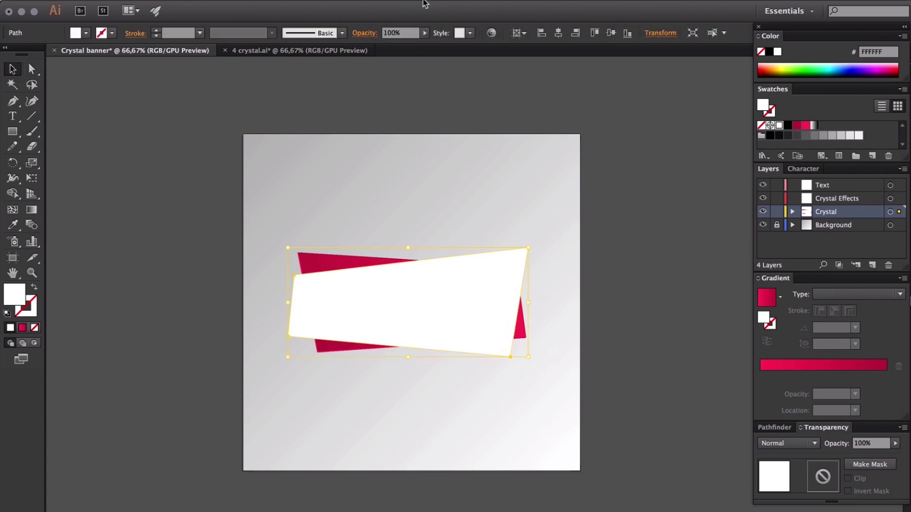
# Set the white shape's opacity to 90% and its blending mode to Soft Light, leaving it deselected.
pyautogui.click(412, 34)
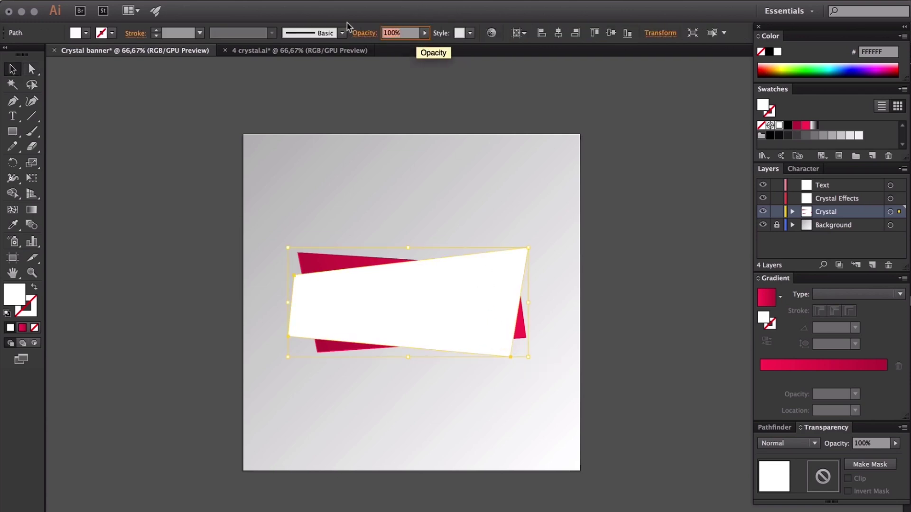
pyautogui.write('90')
pyautogui.press('Return')
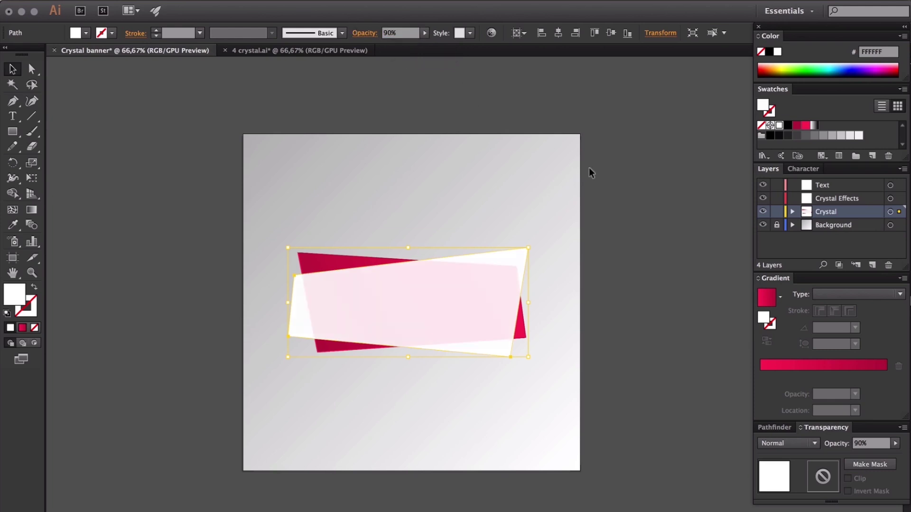
pyautogui.click(777, 446)
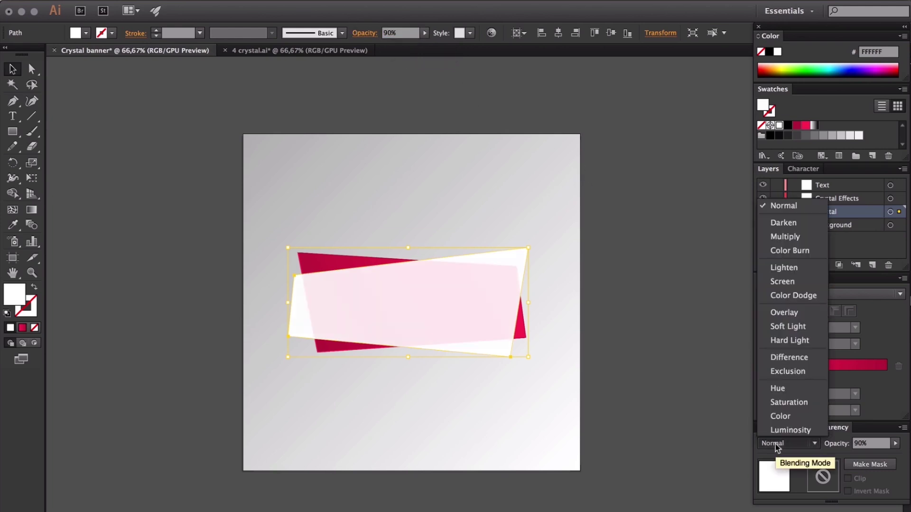
pyautogui.click(789, 327)
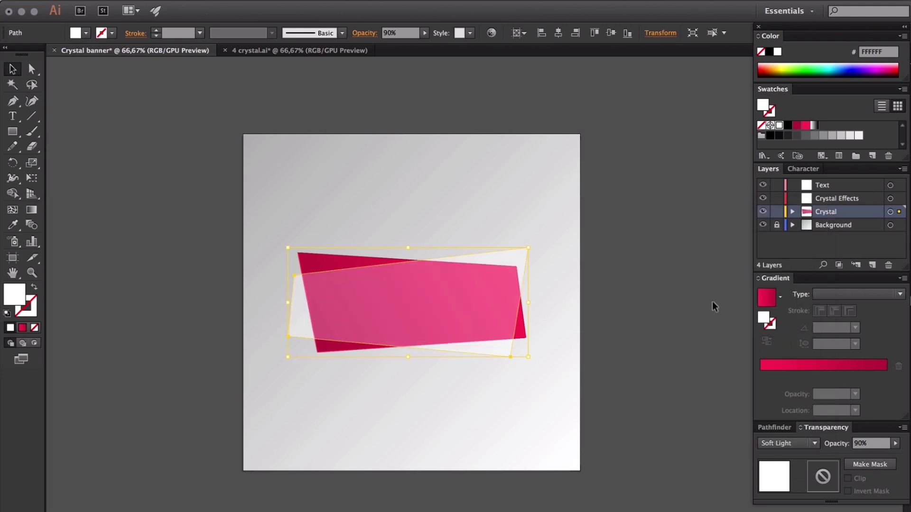
pyautogui.click(591, 235)
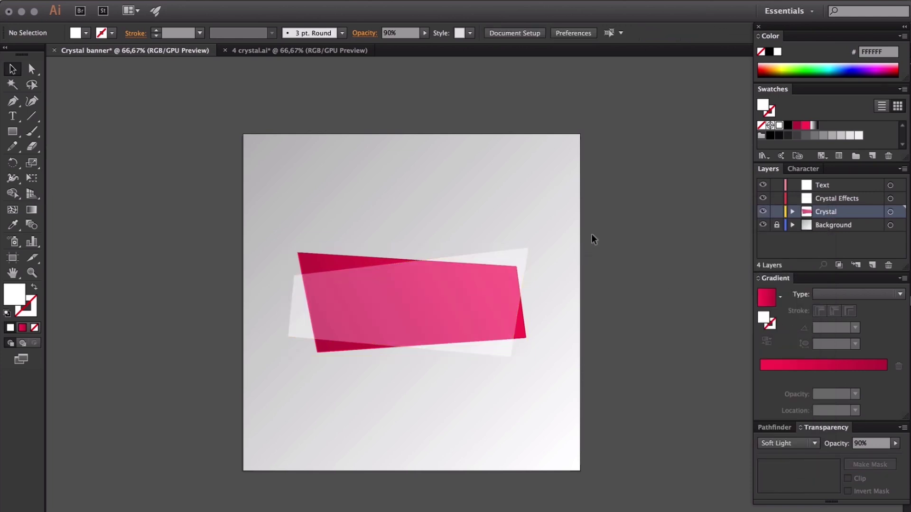
# Paste a copy of the translucent white shape in front, remove its fill, and set its blending mode to Normal.
pyautogui.click(515, 247)
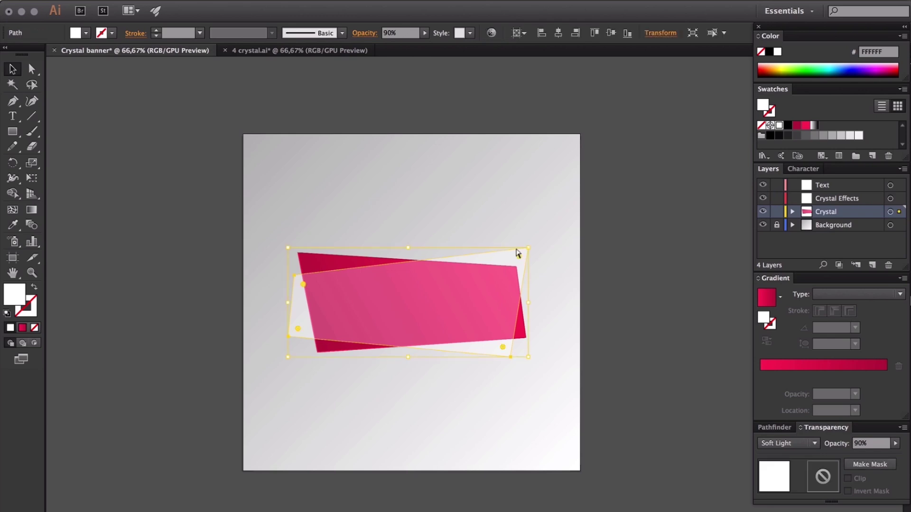
pyautogui.click(554, 223)
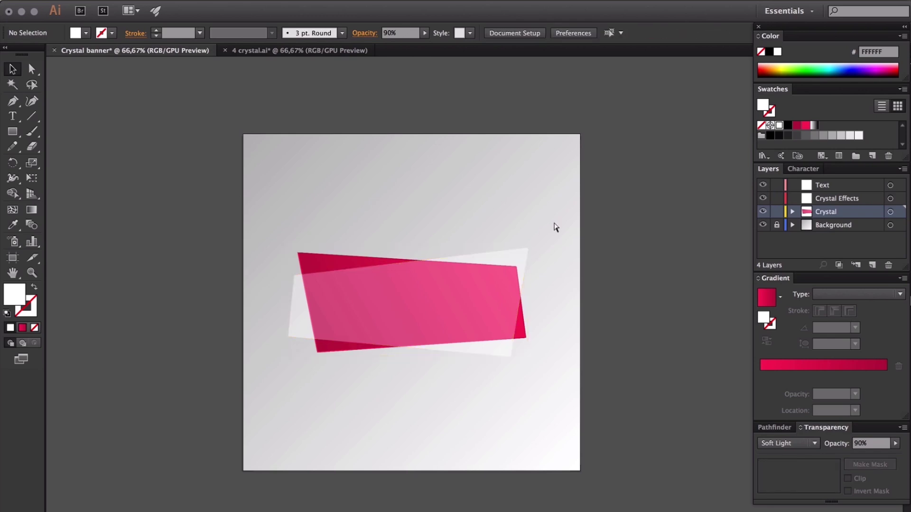
pyautogui.press('super+f')
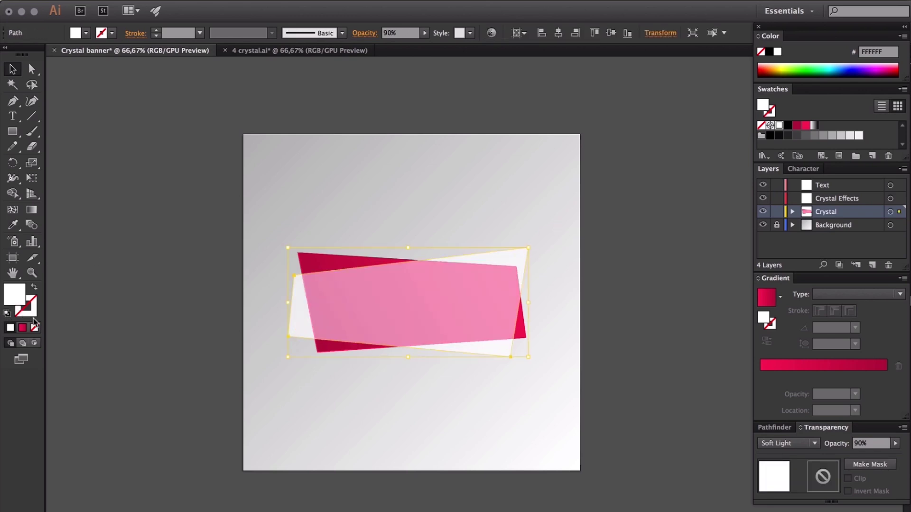
pyautogui.click(34, 328)
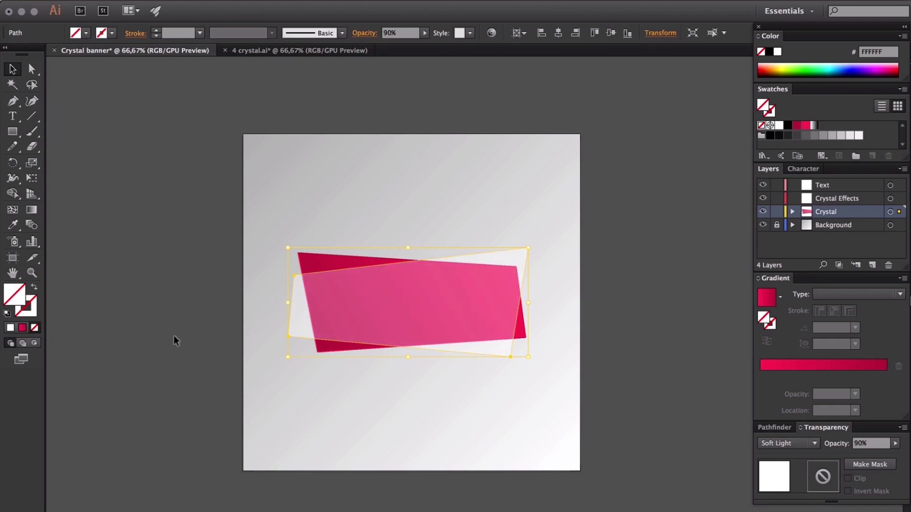
pyautogui.click(757, 442)
pyautogui.click(776, 207)
# Apply the White, Black linear gradient to the copy's stroke and replace its black stop with a light gray one.
pyautogui.click(27, 315)
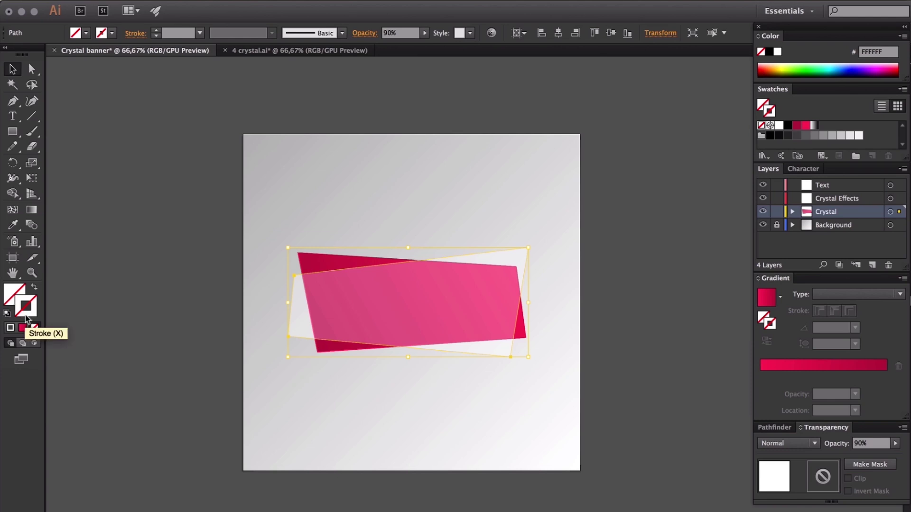
pyautogui.click(812, 125)
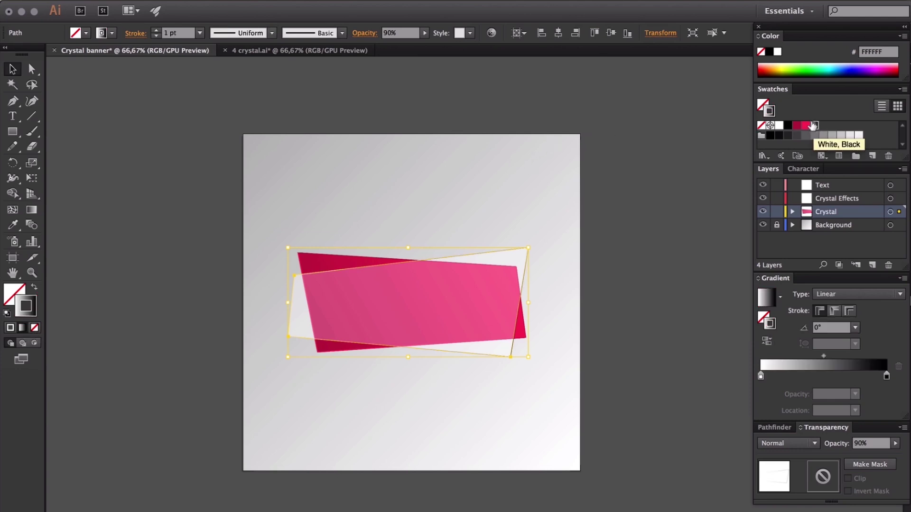
pyautogui.click(774, 373)
pyautogui.moveTo(886, 377); pyautogui.dragTo(882, 411)
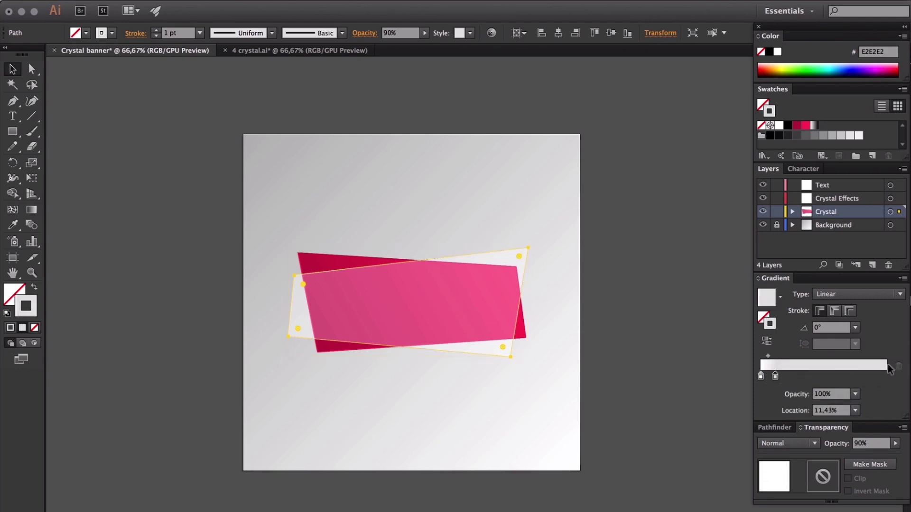
# Recolor the light gray stop with a darker gray swatch, place it at the gradient's end, and move the white stop to about 55%.
pyautogui.doubleClick(775, 376)
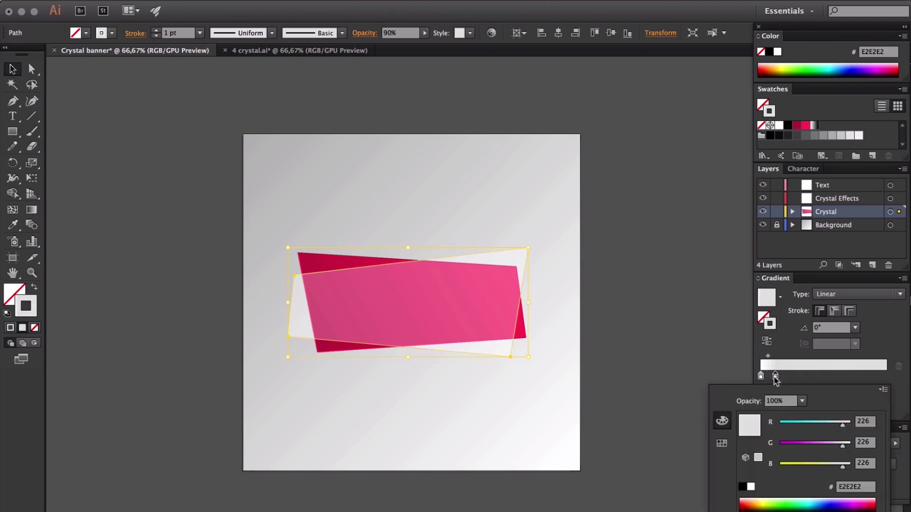
pyautogui.click(722, 444)
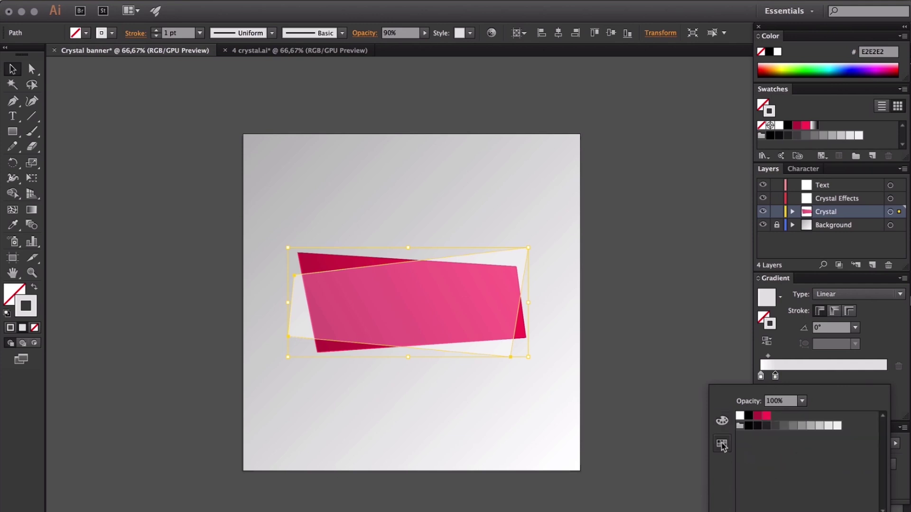
pyautogui.click(810, 425)
pyautogui.click(791, 355)
pyautogui.moveTo(775, 376); pyautogui.dragTo(899, 380)
pyautogui.moveTo(760, 377); pyautogui.dragTo(829, 377)
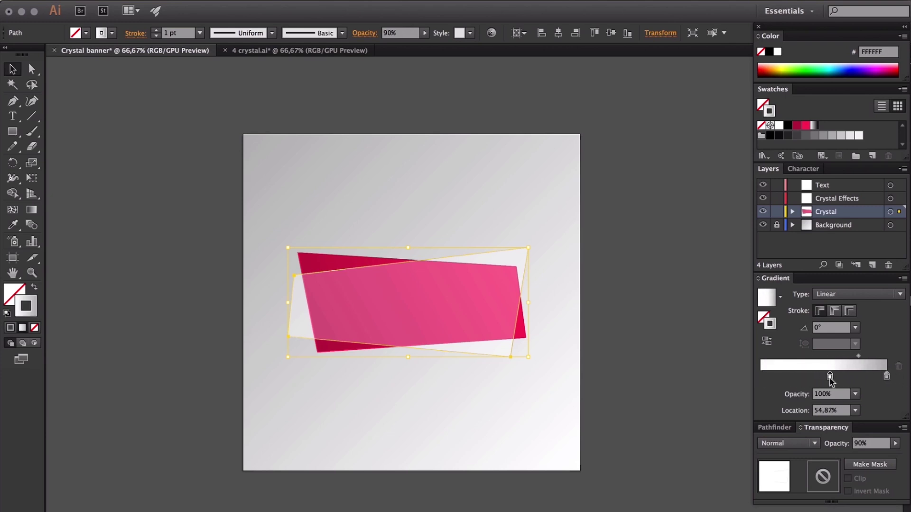
# Add a 999999 gray stop at 0% of the stroke gradient, set the stroke weight to 2 pt, and deselect the outline.
pyautogui.click(768, 377)
pyautogui.doubleClick(769, 378)
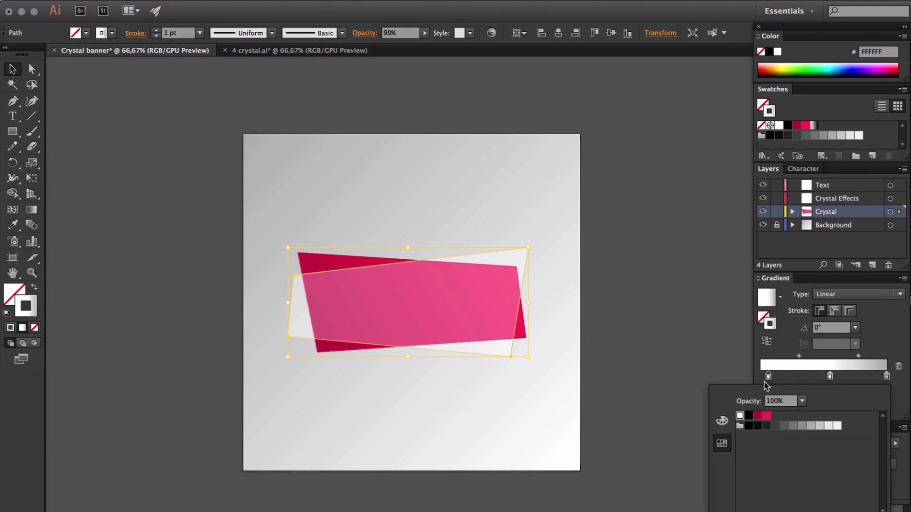
pyautogui.click(801, 426)
pyautogui.click(768, 377)
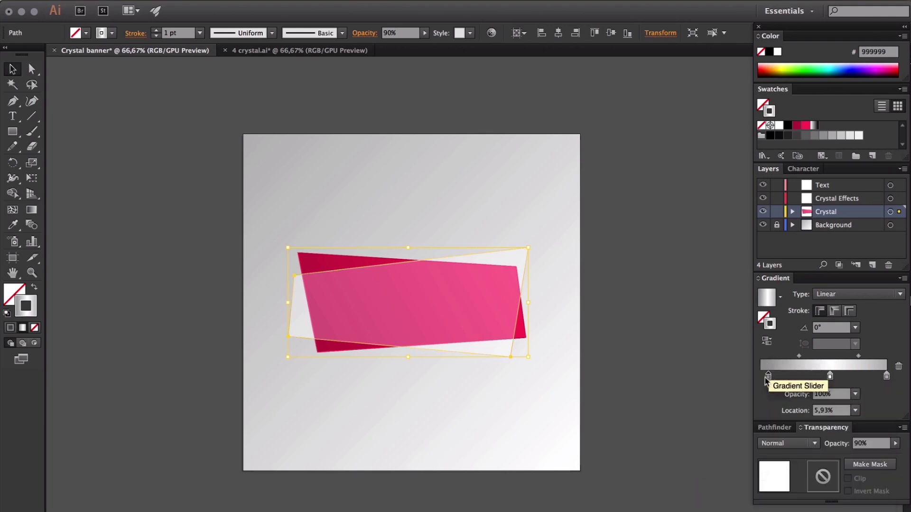
pyautogui.moveTo(768, 378); pyautogui.dragTo(758, 378)
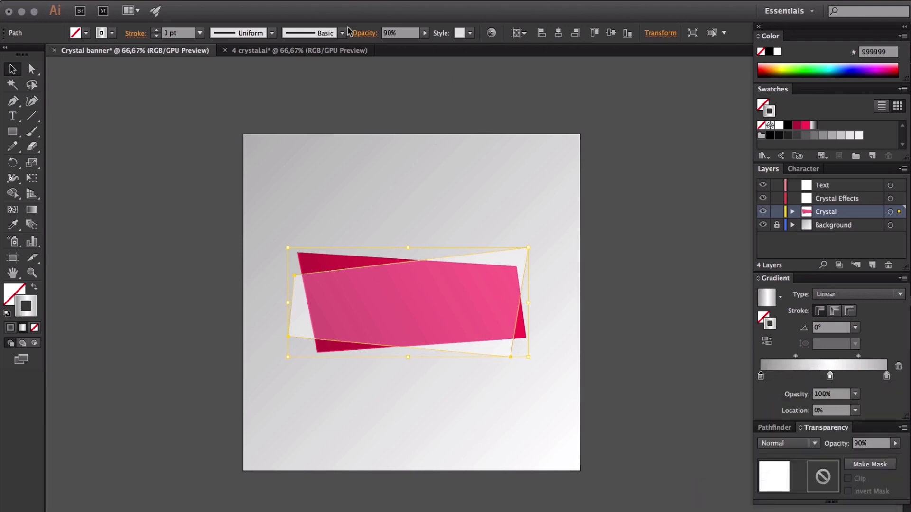
pyautogui.click(155, 30)
pyautogui.click(435, 172)
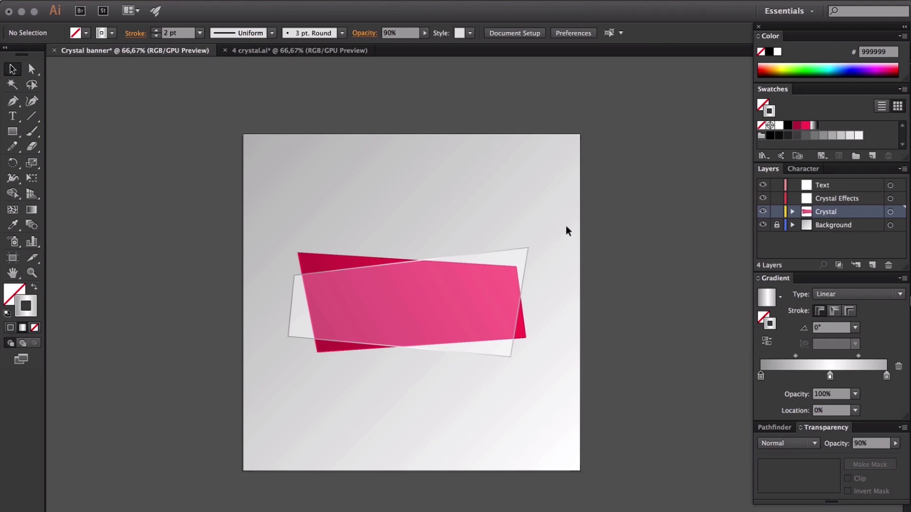
# Lock the Crystal layer and paste a copy of the white shape in front on the Crystal Effects layer.
pyautogui.click(777, 212)
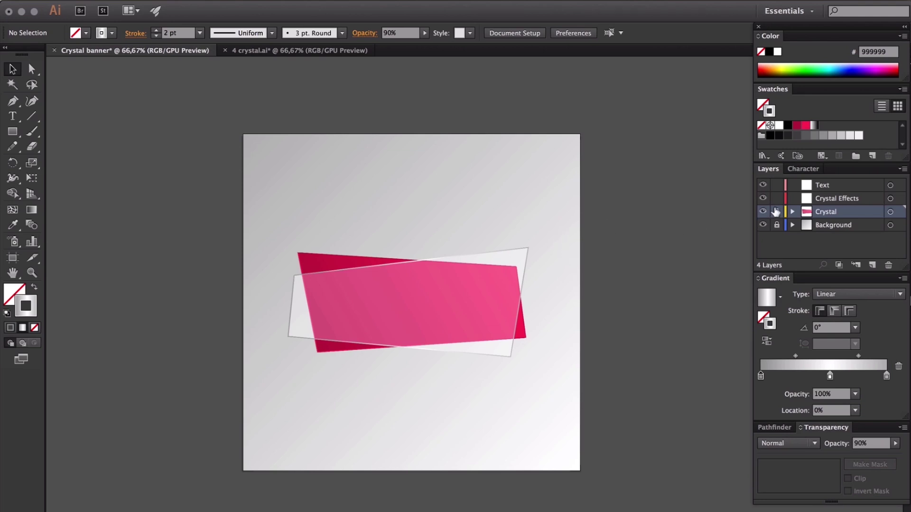
pyautogui.click(840, 199)
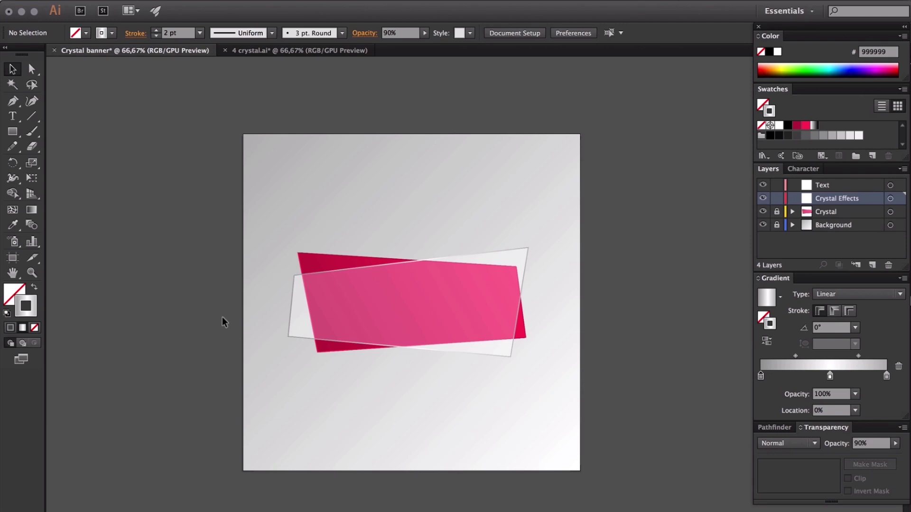
pyautogui.press('super+a')
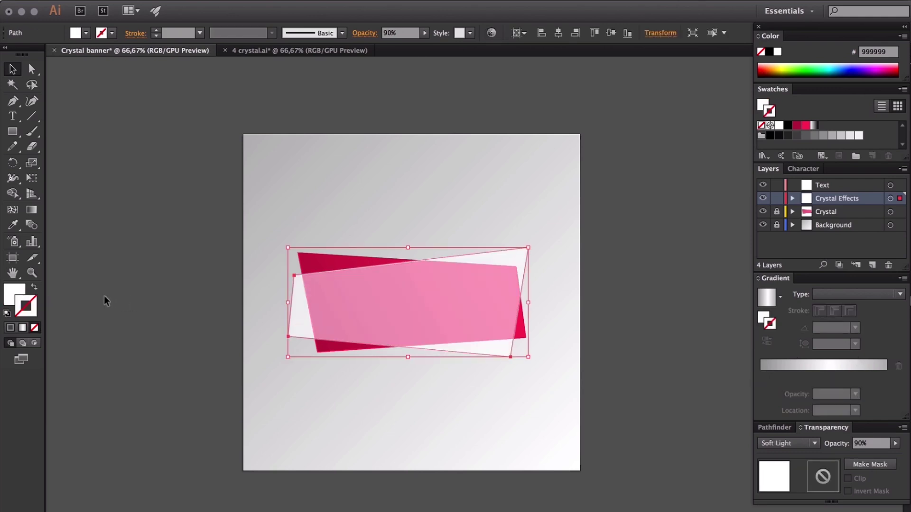
# Draw a slanted straight Pen line about 299 px long across the white shape, extending beyond its upper and lower edges.
pyautogui.click(19, 291)
pyautogui.click(13, 101)
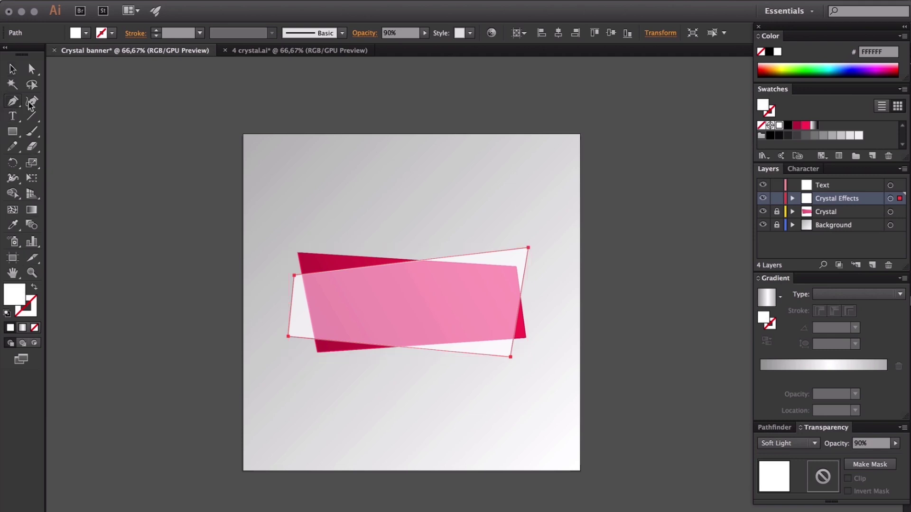
pyautogui.click(453, 245)
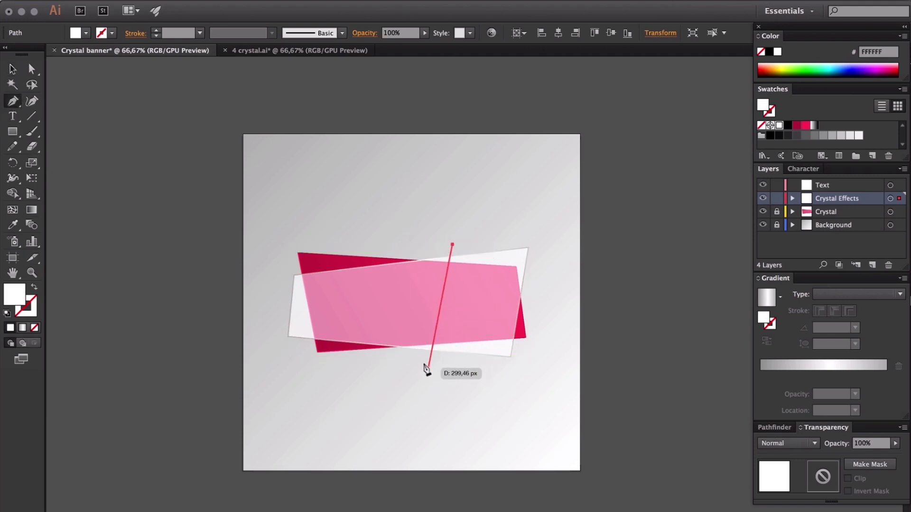
pyautogui.click(427, 368)
pyautogui.click(11, 70)
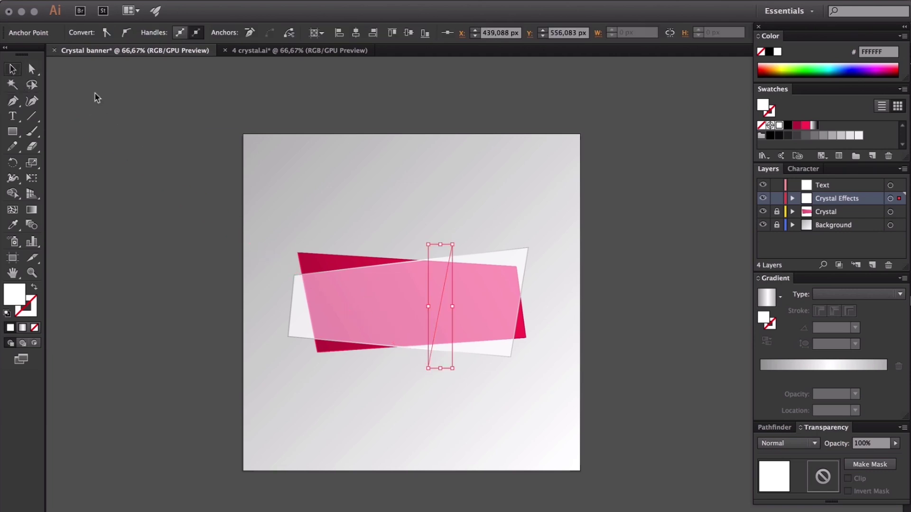
# Divide the copied white shape along the slanted line with Pathfinder, ungroup the pieces, and deselect them.
pyautogui.keyDown('shift'); pyautogui.click(504, 277); pyautogui.keyUp('shift')
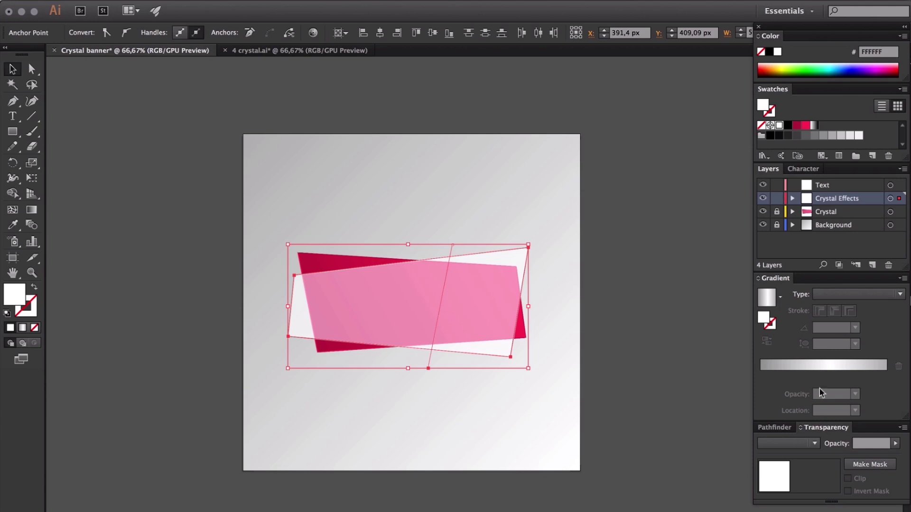
pyautogui.click(774, 428)
pyautogui.click(767, 485)
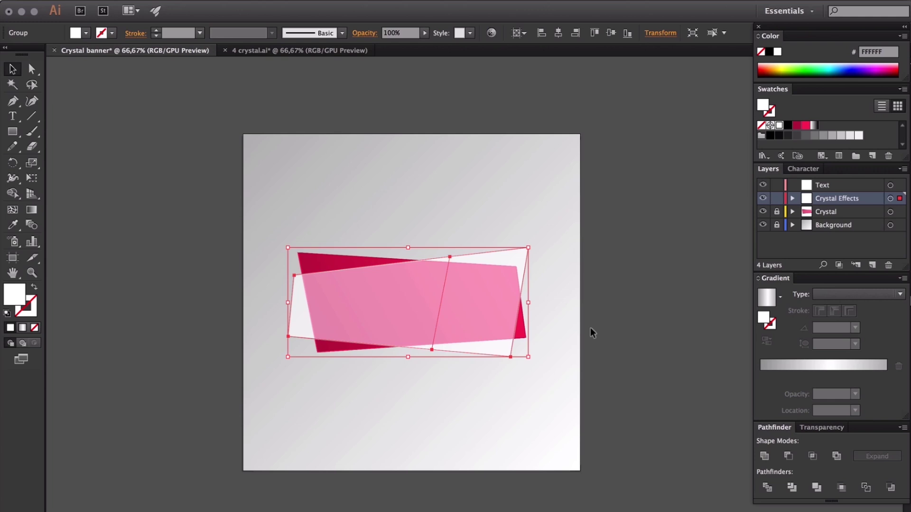
pyautogui.press('a')
pyautogui.click(607, 303)
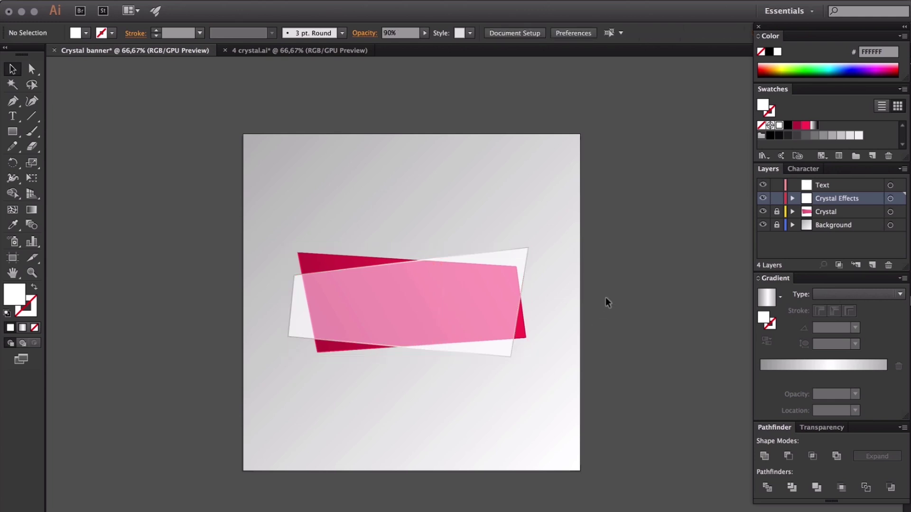
# Fill the shape's left piece with a linear gradient running from white to light gray C3C3C3 at 100%.
pyautogui.click(391, 292)
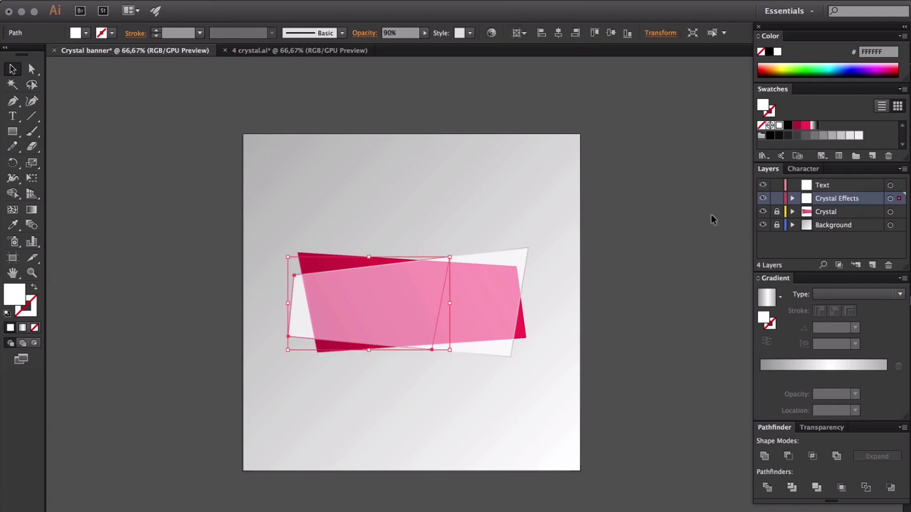
pyautogui.click(813, 126)
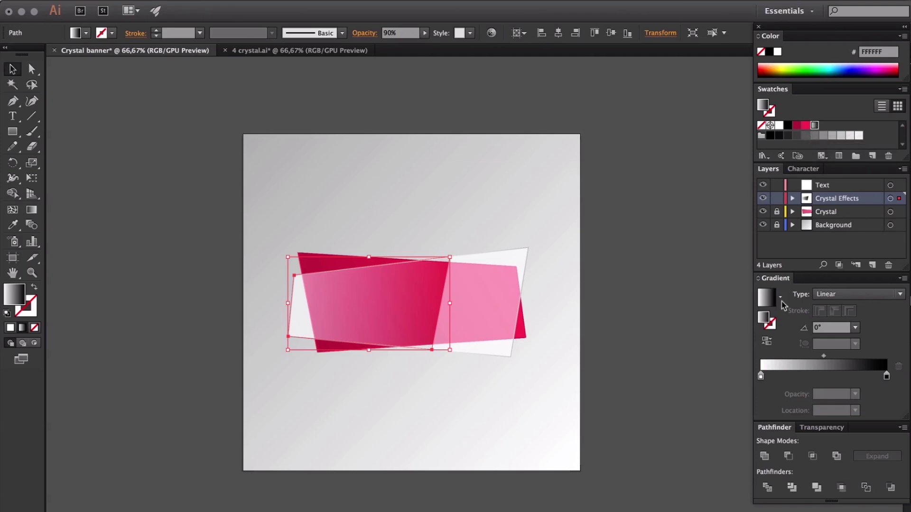
pyautogui.click(788, 375)
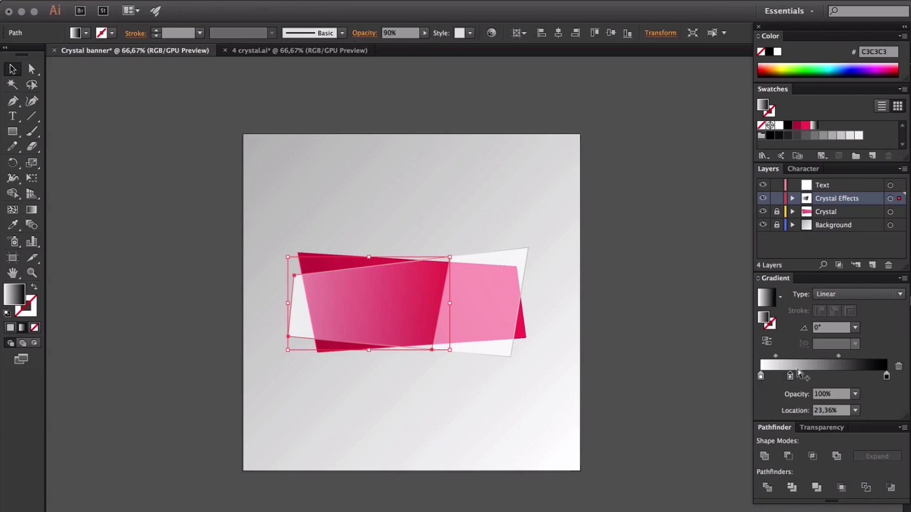
pyautogui.click(886, 376)
pyautogui.moveTo(885, 386); pyautogui.dragTo(882, 398)
pyautogui.moveTo(791, 376); pyautogui.dragTo(908, 379)
# Set the left piece's gradient angle to 20° and its opacity to 10%.
pyautogui.click(828, 330)
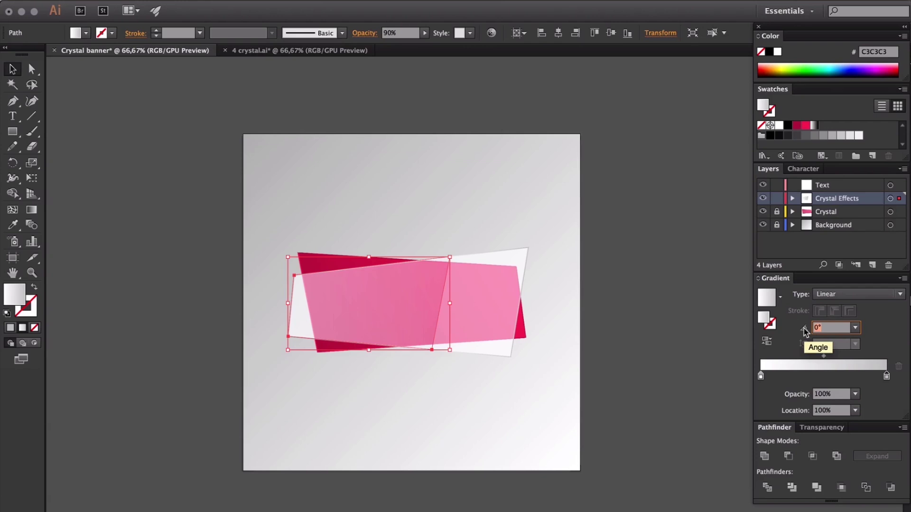
pyautogui.write('20')
pyautogui.press('Return')
pyautogui.click(425, 33)
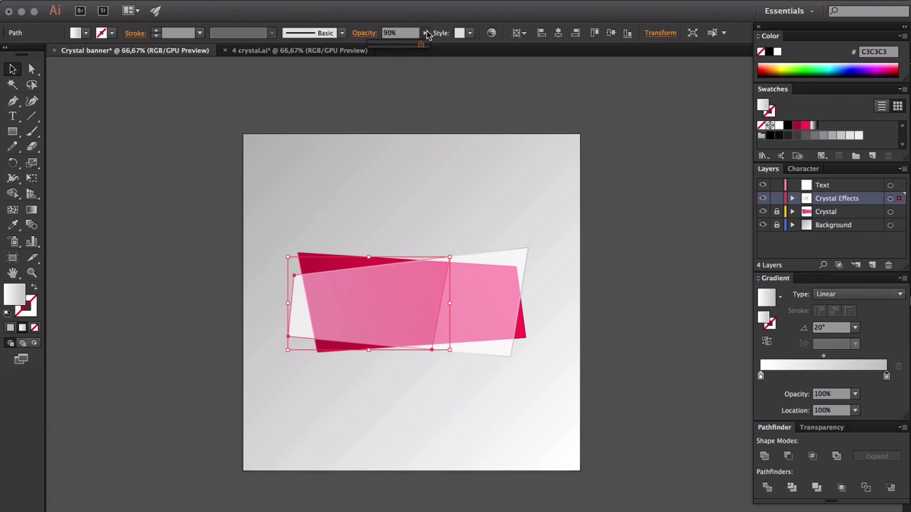
pyautogui.click(385, 33)
pyautogui.write('1')
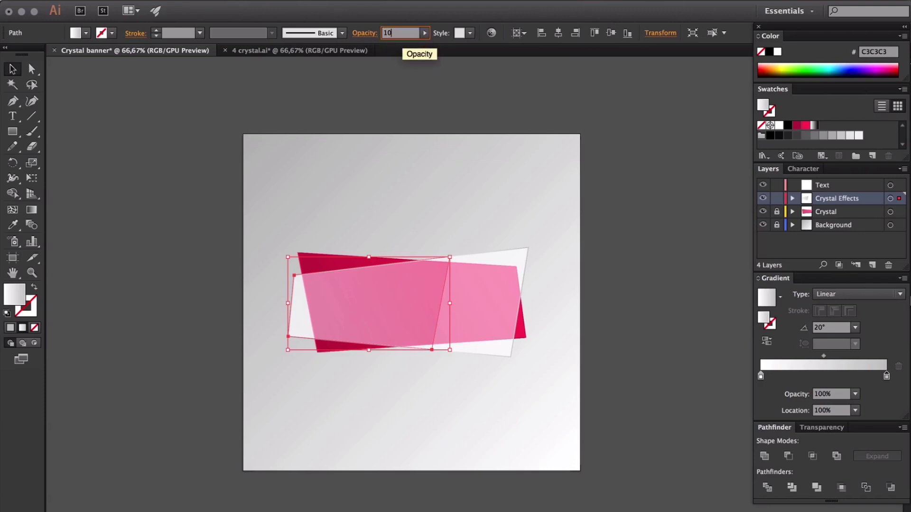
pyautogui.write('0')
pyautogui.press('Return')
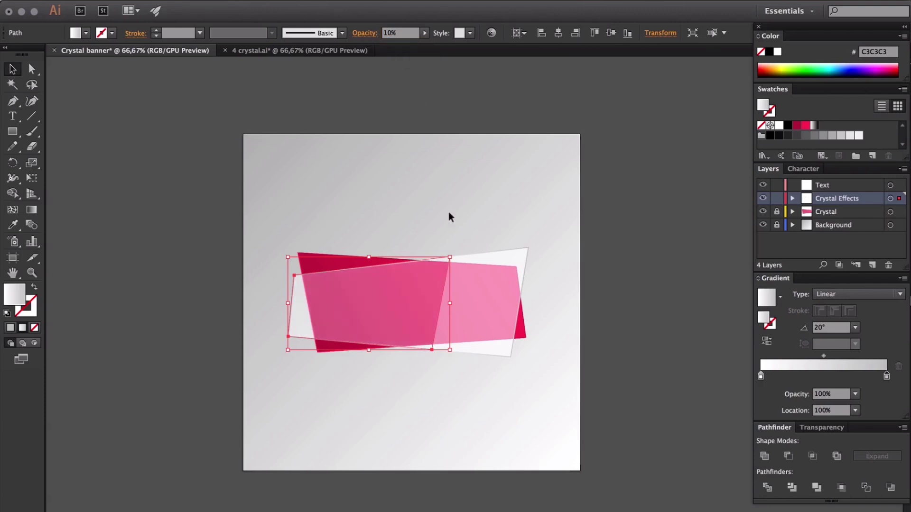
# Fill the divided shape's right piece with black and set its opacity to 10%.
pyautogui.click(494, 271)
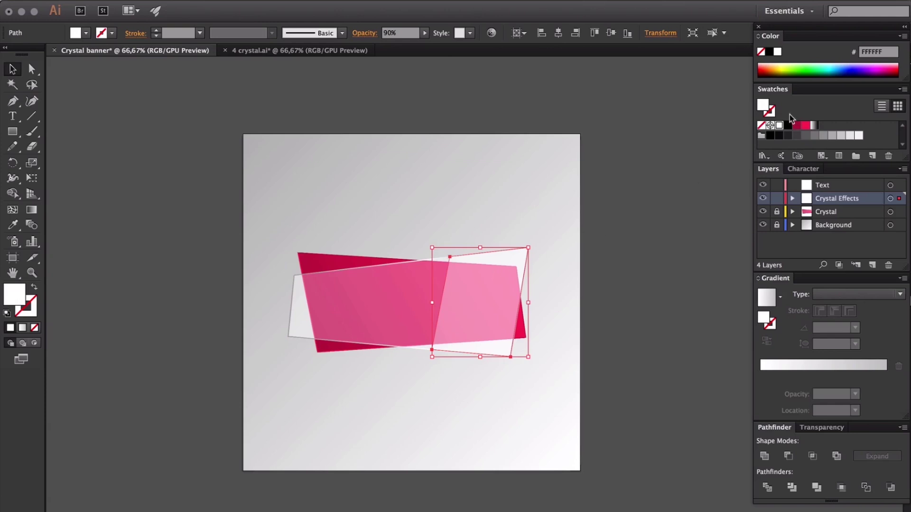
pyautogui.click(767, 52)
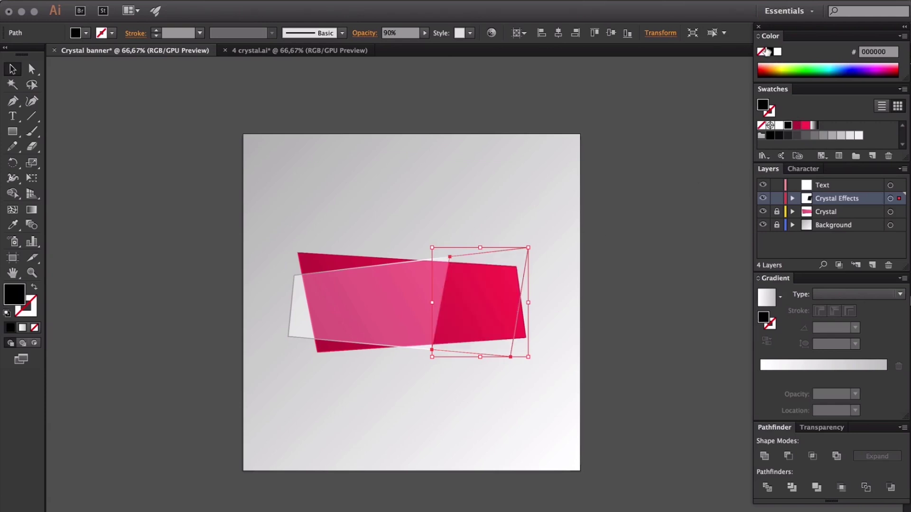
pyautogui.click(409, 33)
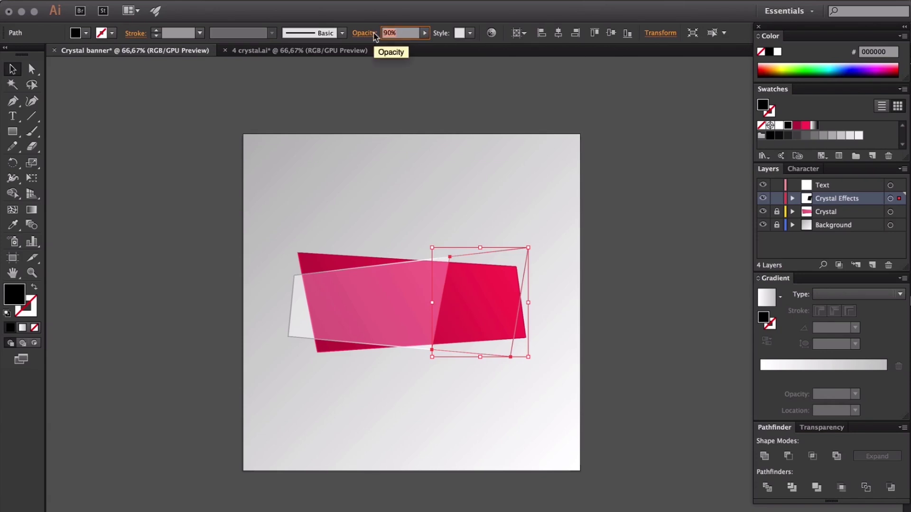
pyautogui.write('10')
pyautogui.press('Return')
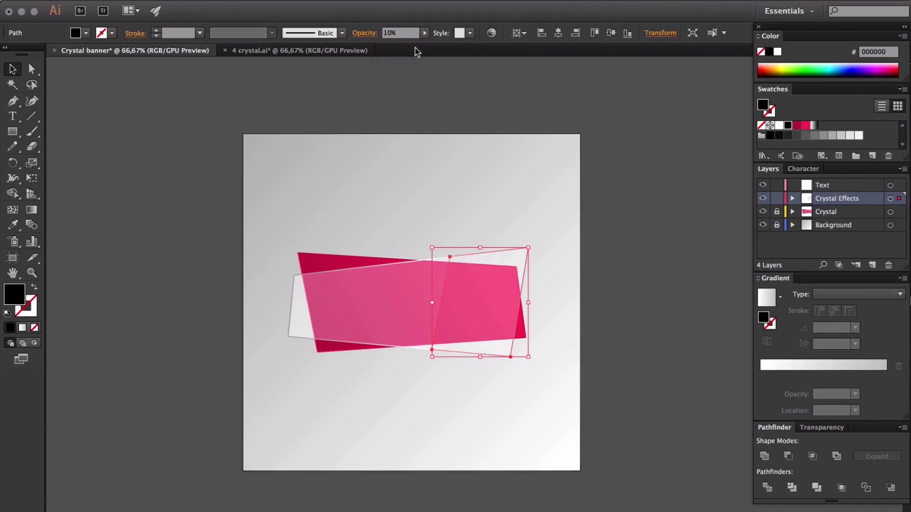
# Set the divided shape's right piece to the Lighten blending mode and deselect the artwork.
pyautogui.click(815, 430)
pyautogui.click(802, 445)
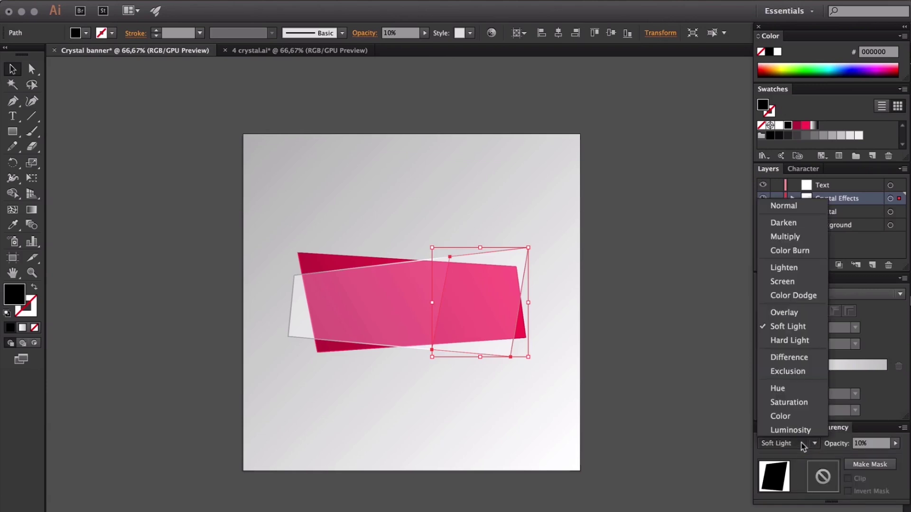
pyautogui.click(797, 269)
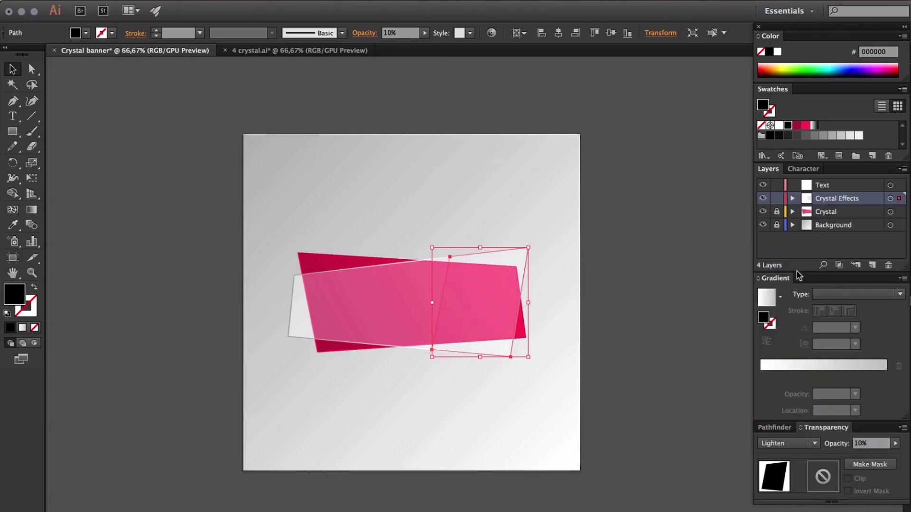
pyautogui.click(529, 216)
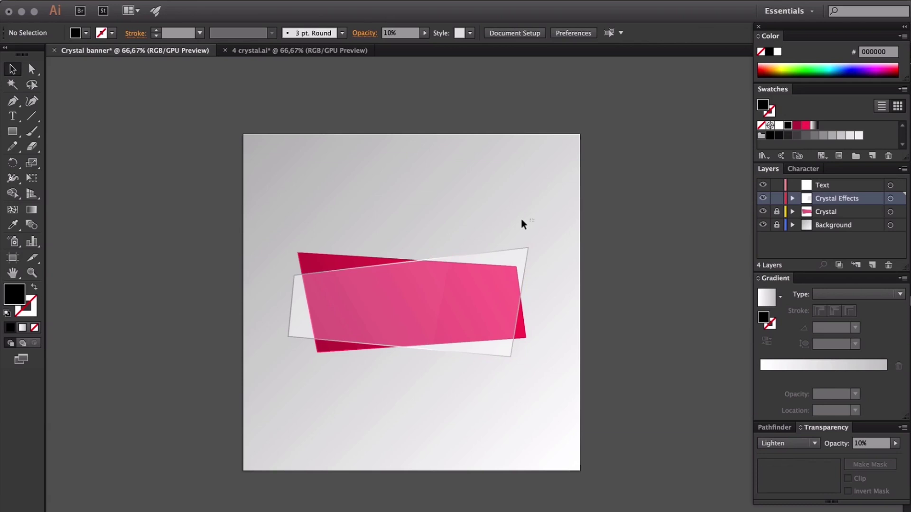
pyautogui.click(405, 298)
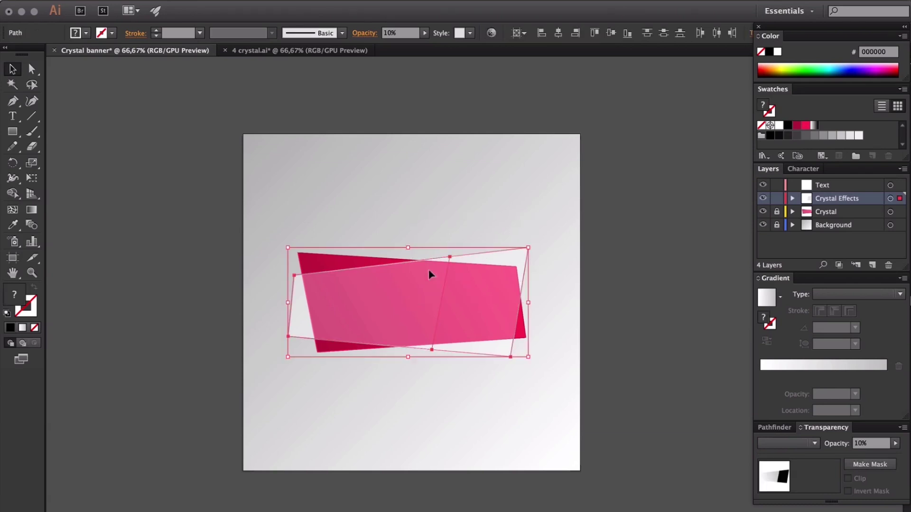
pyautogui.click(484, 197)
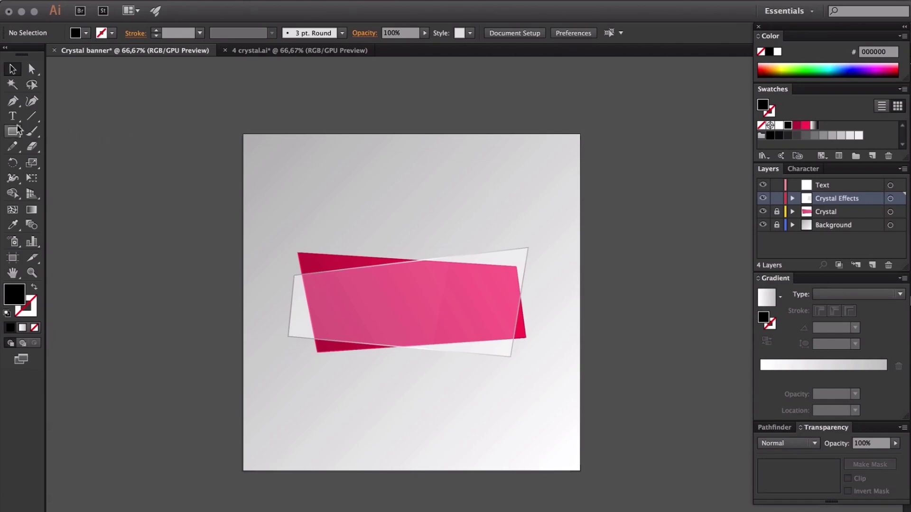
# Draw a circle above the banner and fill it with a white-to-black radial gradient with its midpoint at 22.58%.
pyautogui.moveTo(13, 134); pyautogui.dragTo(56, 167)
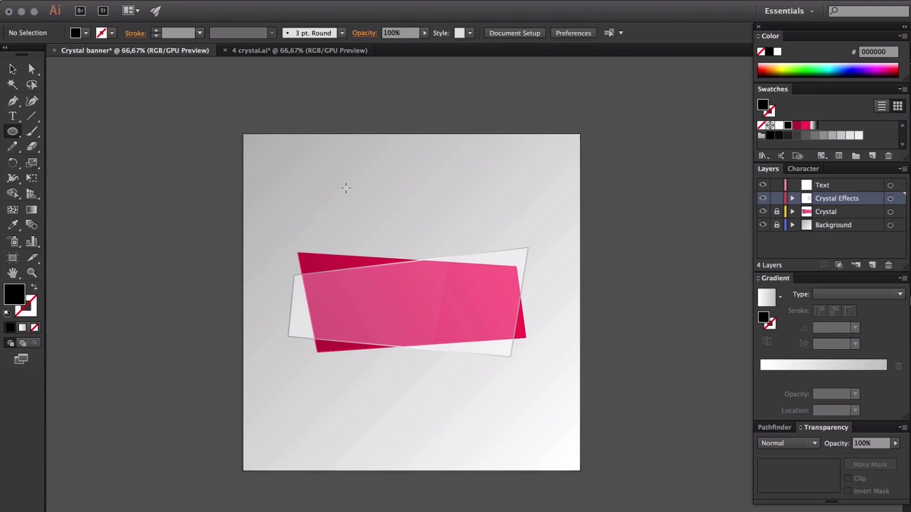
pyautogui.moveTo(347, 182)
pyautogui.mouseDown()
pyautogui.moveTo(382, 192)
pyautogui.moveTo(397, 174)
pyautogui.mouseUp()
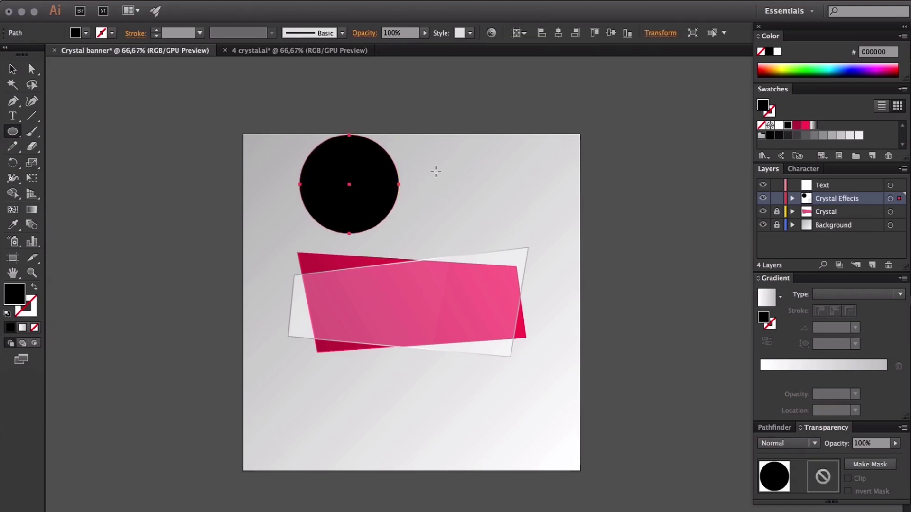
pyautogui.click(815, 125)
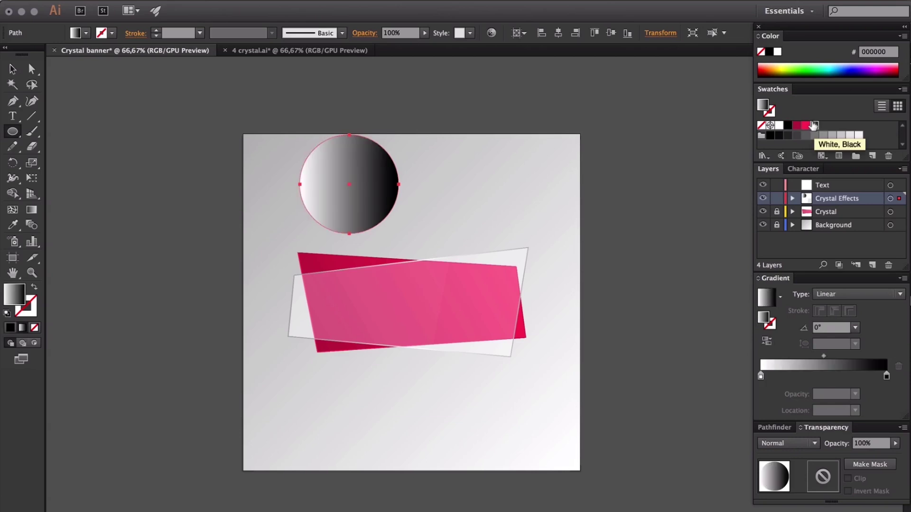
pyautogui.click(841, 295)
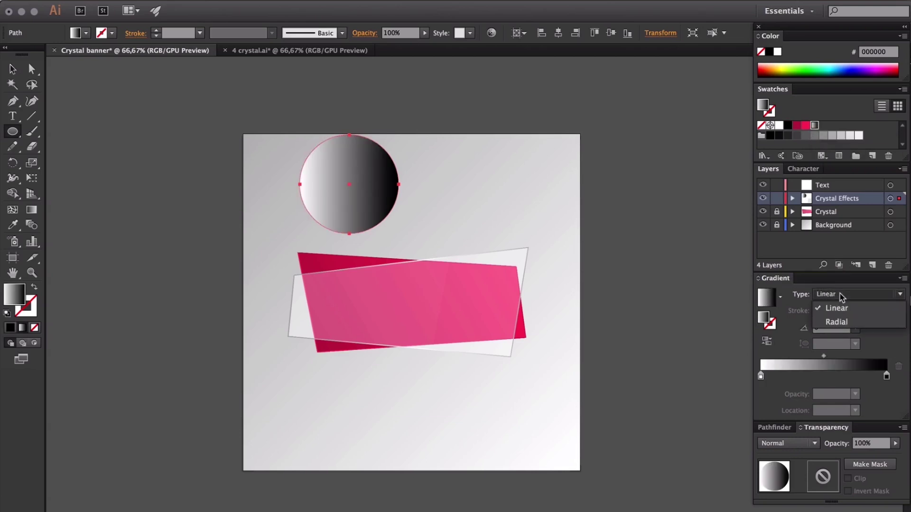
pyautogui.click(840, 326)
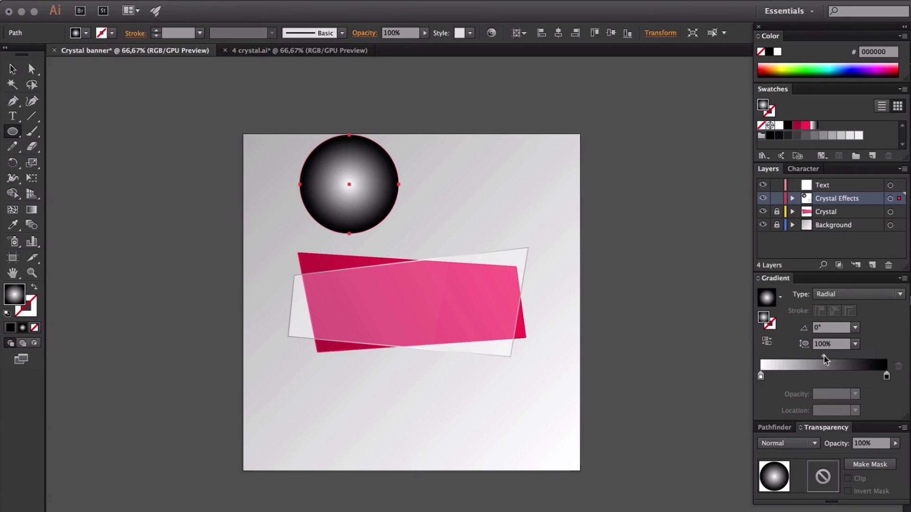
pyautogui.moveTo(824, 359); pyautogui.dragTo(790, 363)
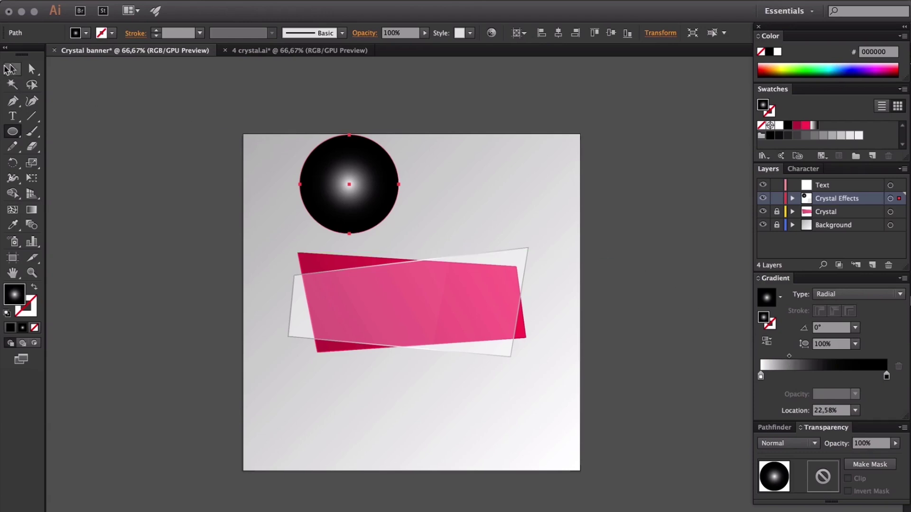
# Set the gradient circle's blending mode to Screen.
pyautogui.press('v')
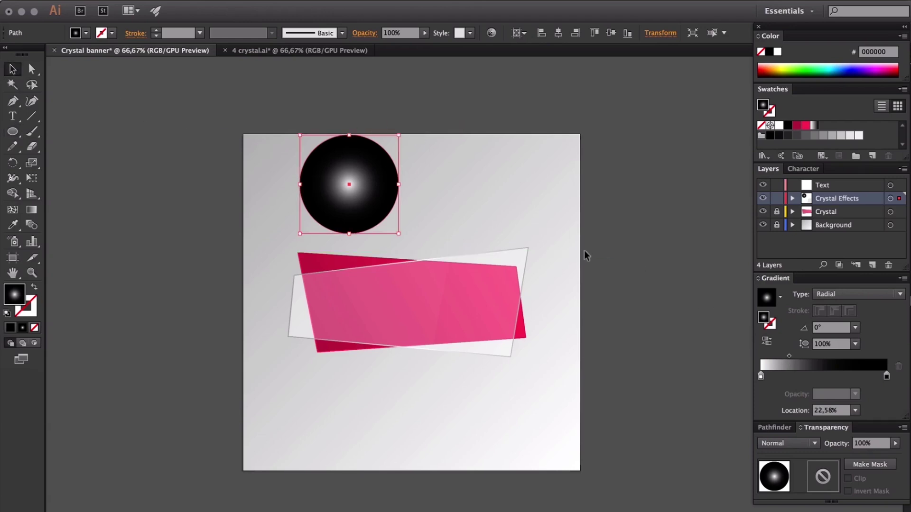
pyautogui.click(787, 445)
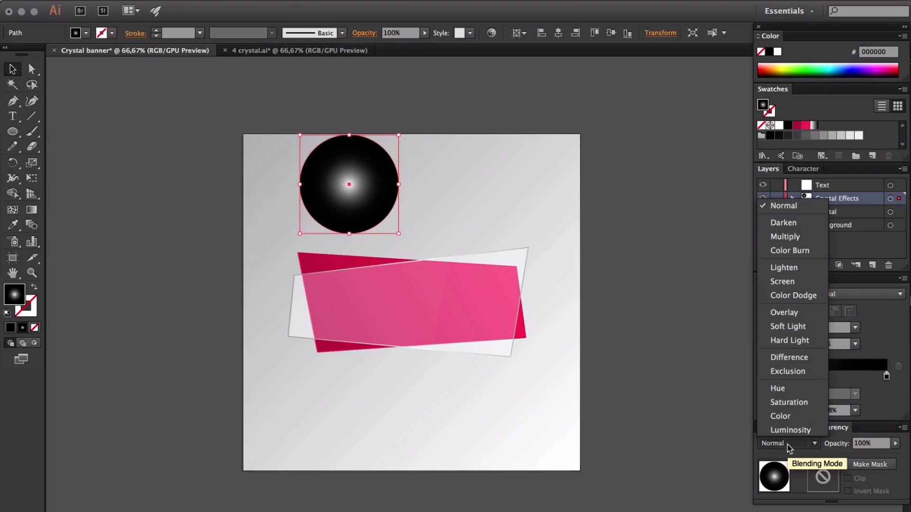
pyautogui.click(790, 282)
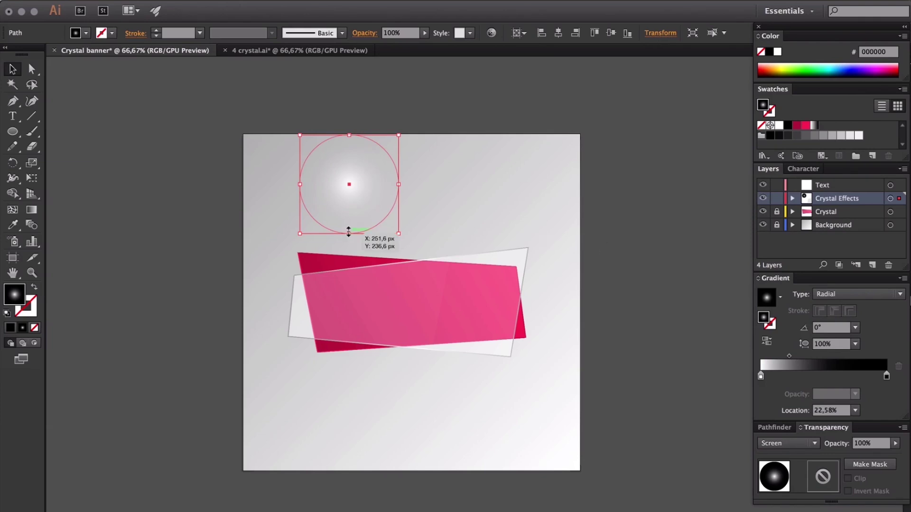
# Flatten the circle into a thin ellipse and add a narrower, rounder copy centred on it.
pyautogui.moveTo(349, 231); pyautogui.dragTo(349, 137)
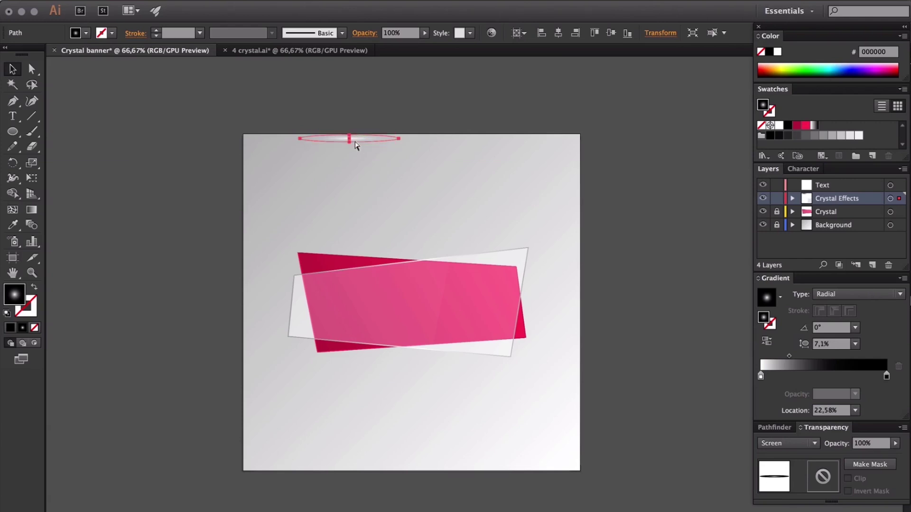
pyautogui.moveTo(351, 139); pyautogui.dragTo(347, 155)
pyautogui.moveTo(398, 138); pyautogui.dragTo(365, 138)
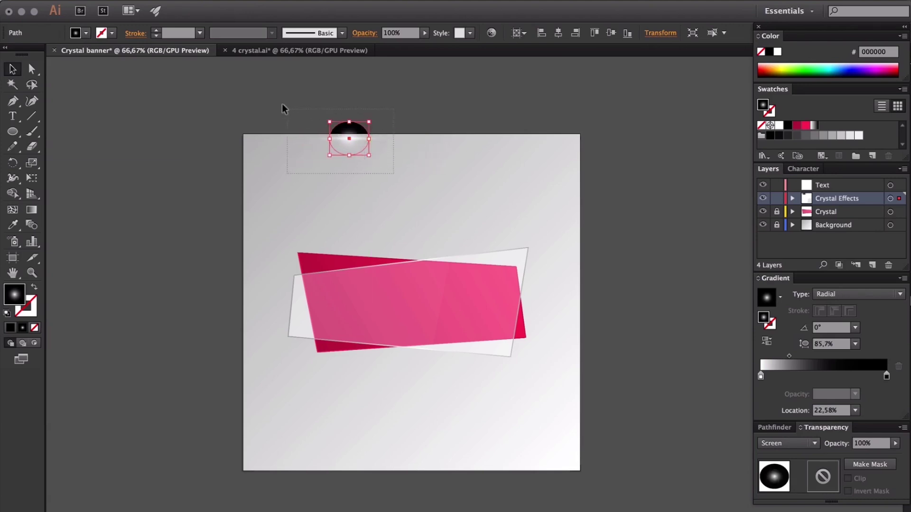
# Group both ellipses as a flare, place it where the shapes' upper edges cross, and rotate it to 6.5°.
pyautogui.moveTo(282, 104); pyautogui.dragTo(282, 104)
pyautogui.press('super+g')
pyautogui.moveTo(346, 156); pyautogui.dragTo(420, 260)
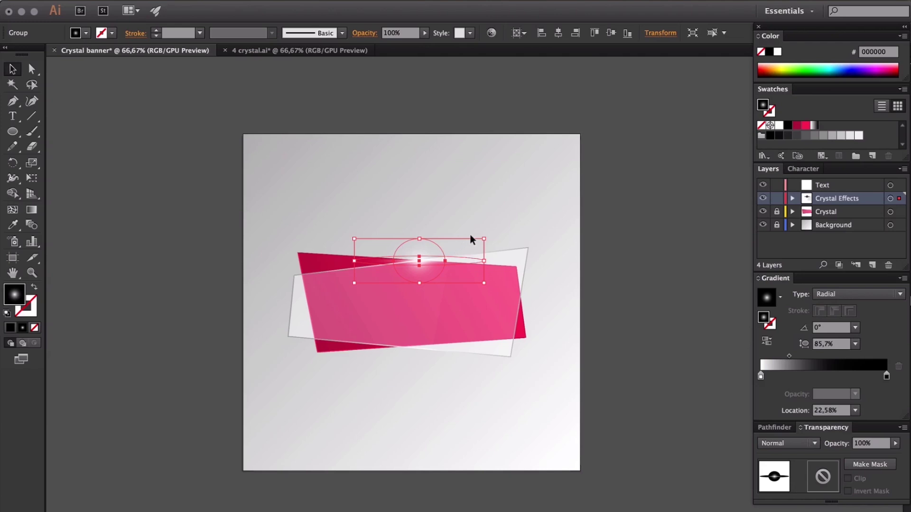
pyautogui.moveTo(484, 228); pyautogui.dragTo(485, 217)
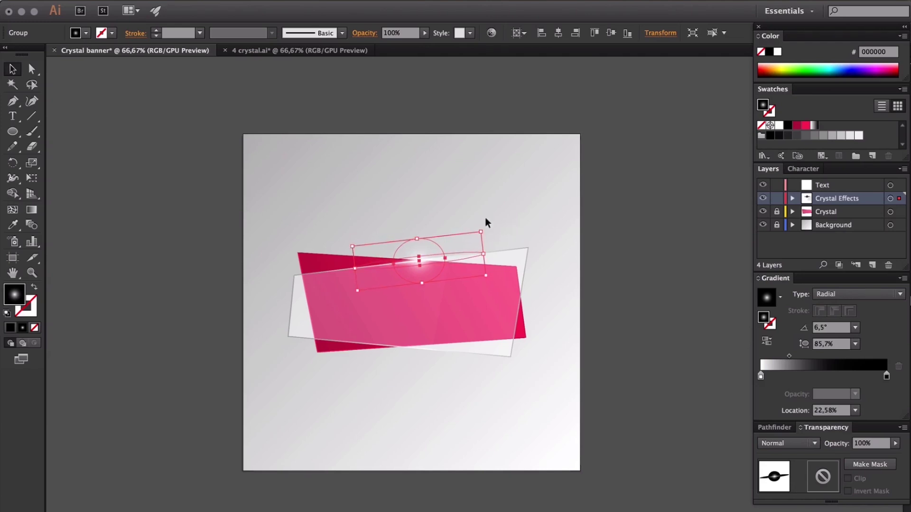
# Copy the flare to the white shape's lower edge, rotate it to follow that edge, and widen it.
pyautogui.moveTo(411, 262); pyautogui.dragTo(441, 349)
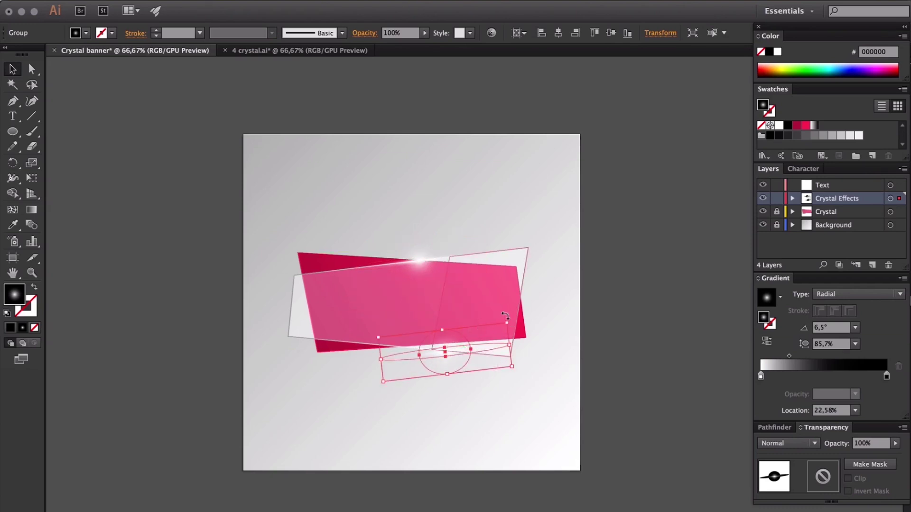
pyautogui.moveTo(504, 316); pyautogui.dragTo(517, 326)
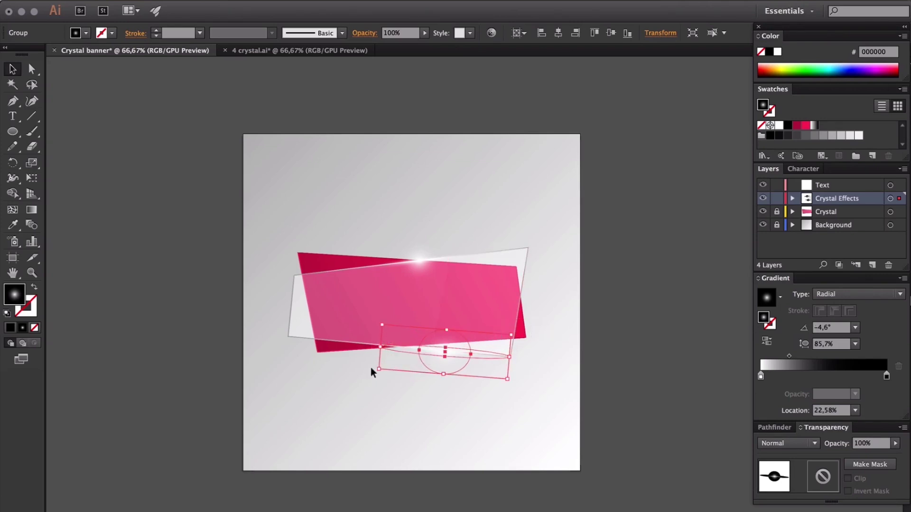
pyautogui.moveTo(372, 370); pyautogui.dragTo(371, 370)
pyautogui.moveTo(518, 328); pyautogui.dragTo(518, 327)
pyautogui.moveTo(371, 371); pyautogui.dragTo(350, 340)
# Copy the flare onto the slanted dividing line, rotate it along the line, and delete its round glow.
pyautogui.moveTo(417, 256); pyautogui.dragTo(439, 300)
pyautogui.moveTo(506, 274); pyautogui.dragTo(423, 227)
pyautogui.doubleClick(446, 295)
pyautogui.click(446, 296)
pyautogui.press('Delete')
pyautogui.doubleClick(508, 189)
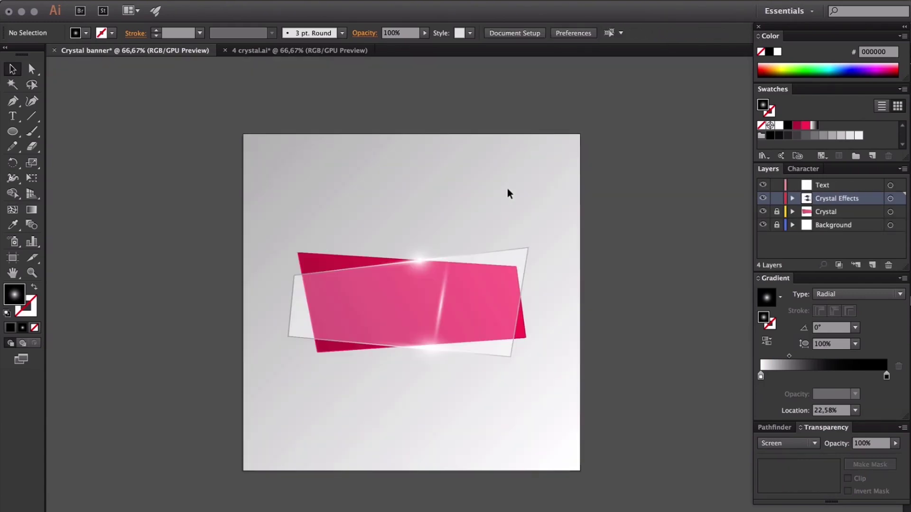
# Place another flare copy farther left on the white shape's lower edge, rotate it along the edge, and stretch it.
pyautogui.click(432, 349)
pyautogui.moveTo(427, 368); pyautogui.dragTo(431, 353)
pyautogui.moveTo(417, 257)
pyautogui.mouseDown()
pyautogui.moveTo(304, 331)
pyautogui.moveTo(368, 340)
pyautogui.mouseUp()
pyautogui.moveTo(428, 308); pyautogui.dragTo(438, 327)
pyautogui.moveTo(432, 384); pyautogui.dragTo(437, 380)
pyautogui.moveTo(434, 351); pyautogui.dragTo(489, 352)
# Delete the round glow from the stretched lower-edge copy and select its remaining thin streak.
pyautogui.doubleClick(389, 337)
pyautogui.click(389, 334)
pyautogui.press('Delete')
pyautogui.doubleClick(462, 396)
pyautogui.click(384, 349)
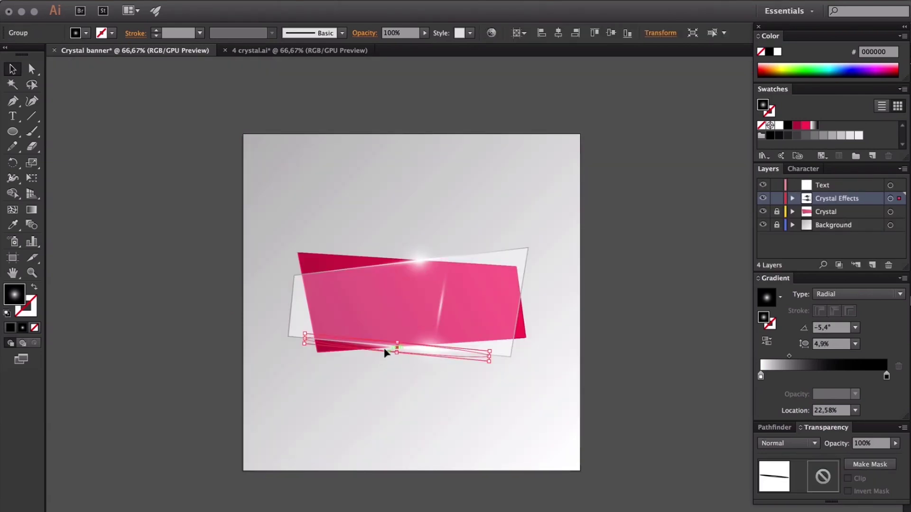
# Copy a flare onto the white shape's upper edge, rotate it along that edge, and delete its round glow.
pyautogui.press('super+plus')
pyautogui.press('super+plus')
pyautogui.moveTo(509, 407); pyautogui.dragTo(509, 407)
pyautogui.moveTo(295, 400); pyautogui.dragTo(352, 189)
pyautogui.moveTo(436, 249); pyautogui.dragTo(453, 260)
pyautogui.moveTo(436, 195); pyautogui.dragTo(388, 203)
pyautogui.doubleClick(430, 162)
pyautogui.click(433, 163)
pyautogui.press('Delete')
pyautogui.doubleClick(444, 143)
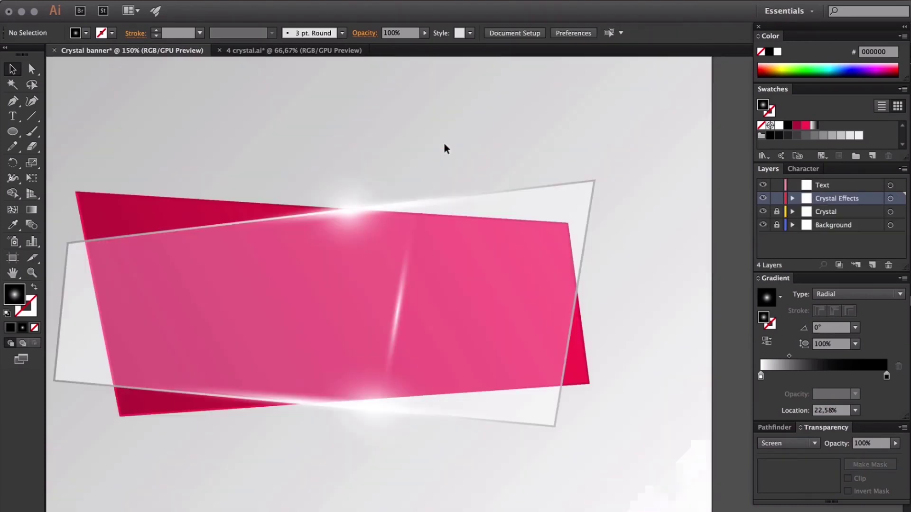
# Copy a flare to the white shape's left edge, rotate it to -95.9°, and shrink it to the edge's length.
pyautogui.click(443, 188)
pyautogui.click(463, 125)
pyautogui.hscroll(-3, 463, 126)
pyautogui.moveTo(420, 403); pyautogui.dragTo(110, 315)
pyautogui.hscroll(-3, 230, 258)
pyautogui.moveTo(231, 260); pyautogui.dragTo(289, 323)
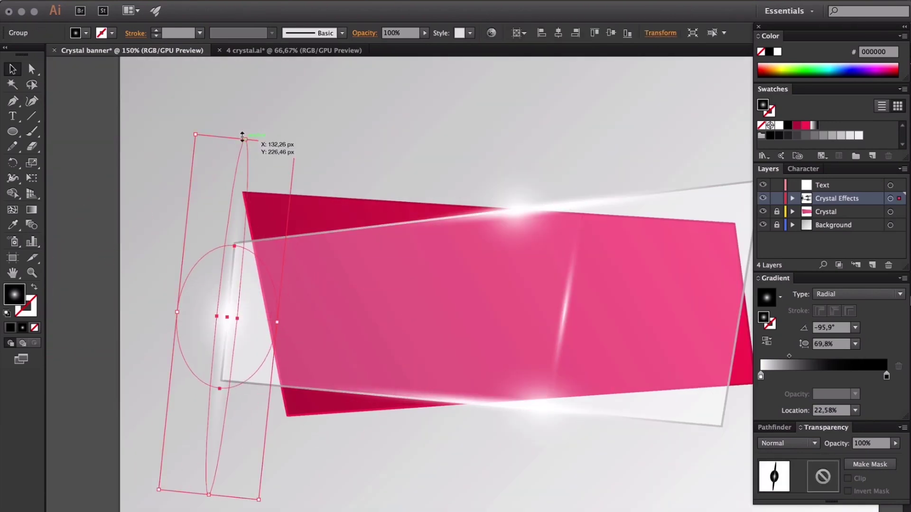
pyautogui.moveTo(244, 138); pyautogui.dragTo(234, 241)
pyautogui.click(195, 206)
pyautogui.hscroll(3, 195, 206)
# Isolate the left-edge flare, stretch its round glow taller along the edge, and leave isolation mode.
pyautogui.doubleClick(101, 320)
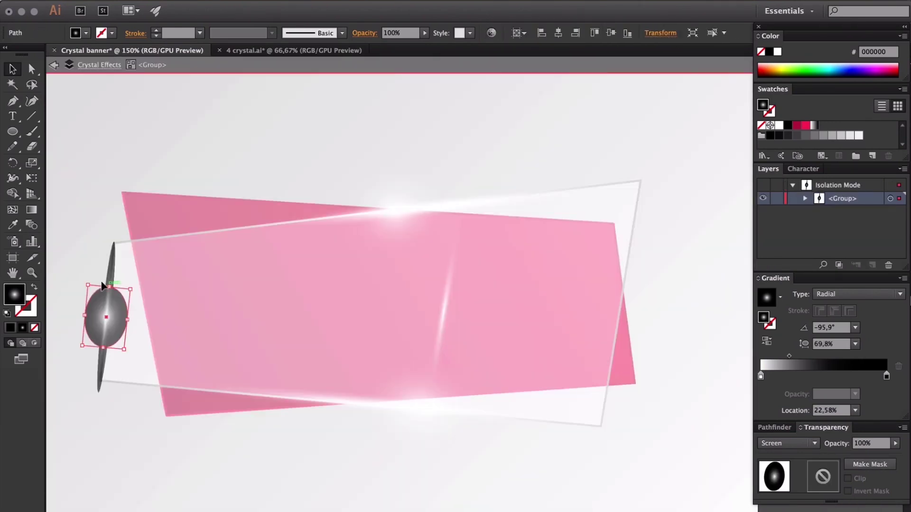
pyautogui.moveTo(109, 285); pyautogui.dragTo(109, 245)
pyautogui.doubleClick(83, 160)
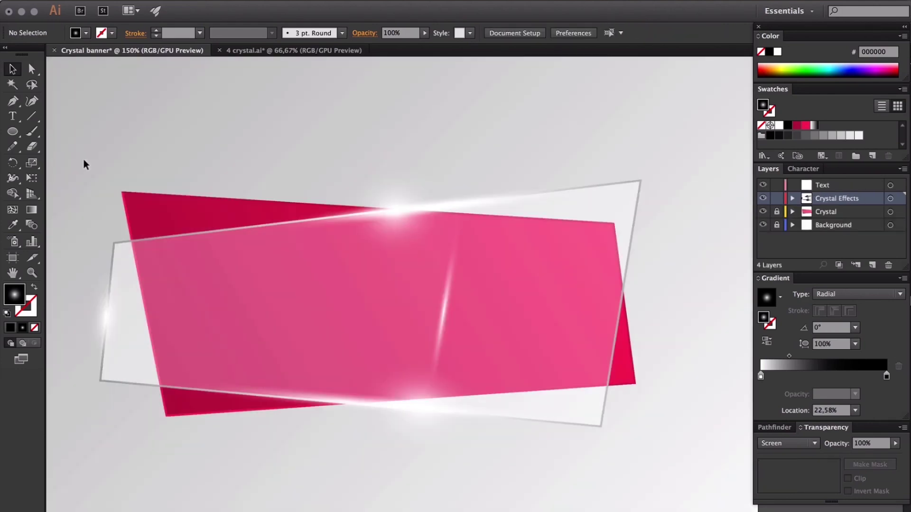
# Fine-tune the lower flare's rotation along the white shape's bottom edge and deselect the flares.
pyautogui.click(377, 409)
pyautogui.moveTo(596, 476); pyautogui.dragTo(601, 476)
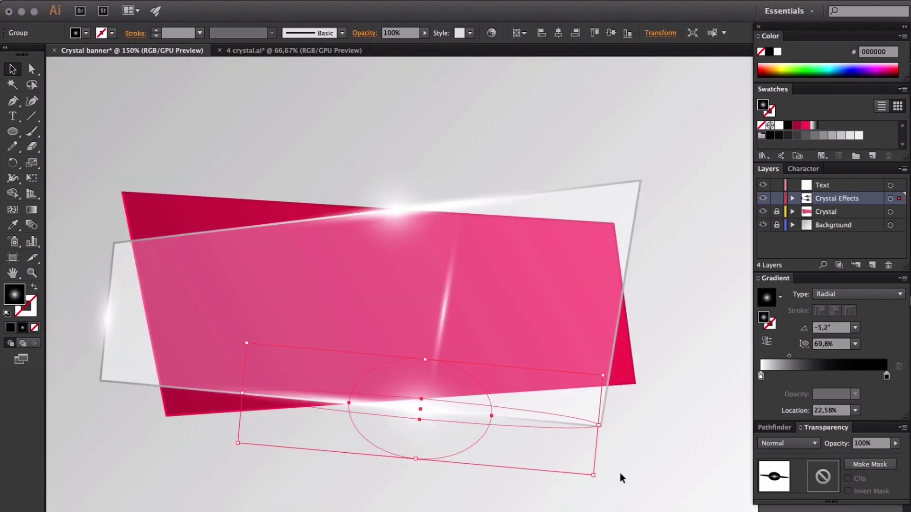
pyautogui.click(619, 474)
pyautogui.click(576, 194)
pyautogui.click(536, 164)
pyautogui.click(390, 219)
pyautogui.click(530, 107)
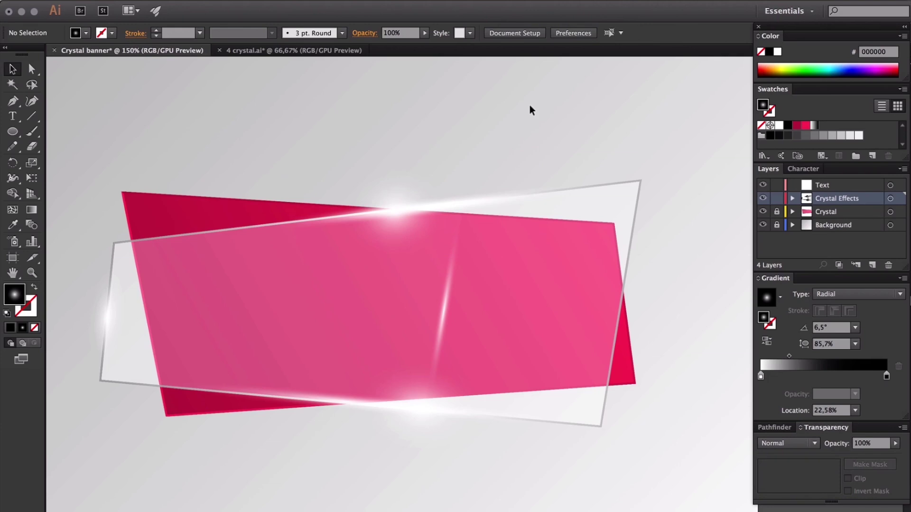
pyautogui.press('super+minus')
pyautogui.press('super+minus')
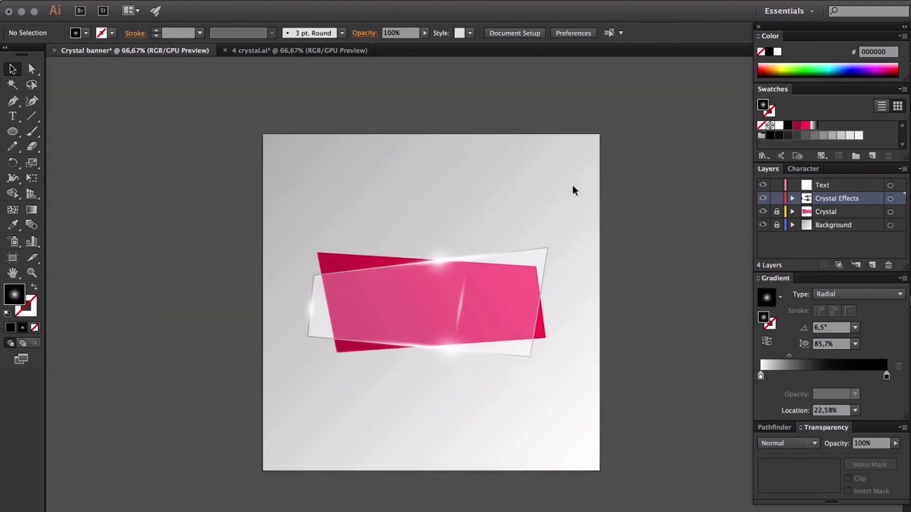
# Lock the Crystal Effects layer and make the Text layer active.
pyautogui.moveTo(572, 186); pyautogui.dragTo(264, 397)
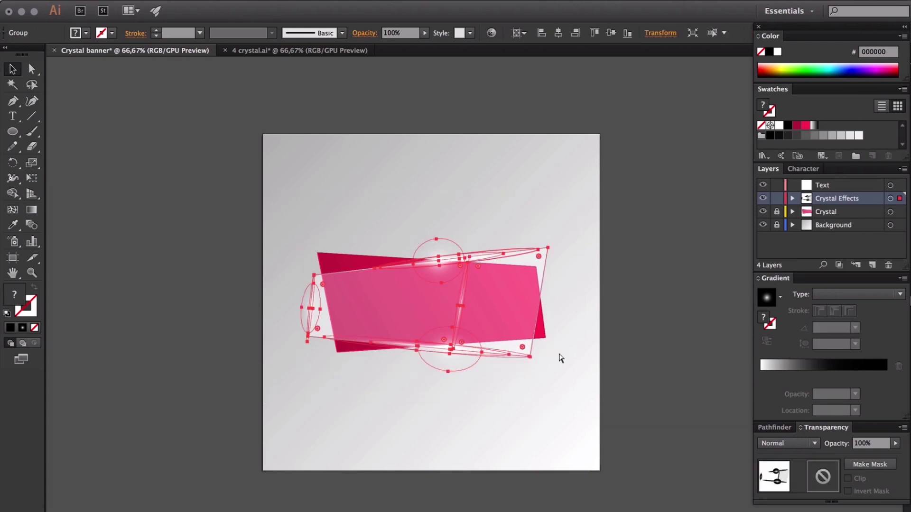
pyautogui.click(583, 217)
pyautogui.click(776, 198)
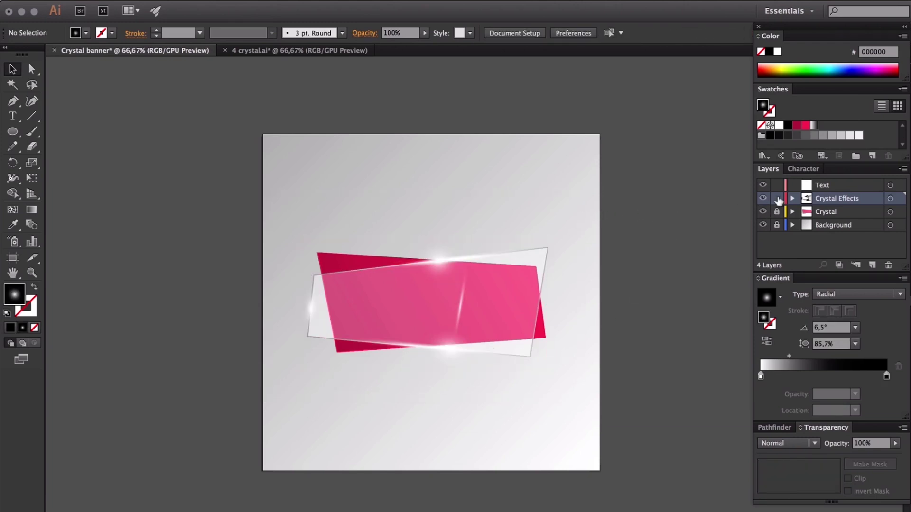
pyautogui.click(835, 186)
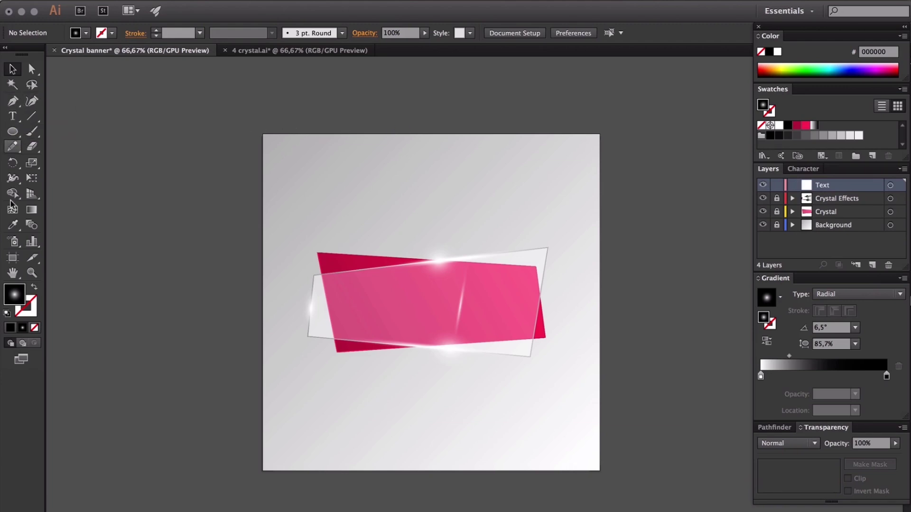
# Set the drawing colors to a black fill with no stroke and activate the Type tool.
pyautogui.click(7, 313)
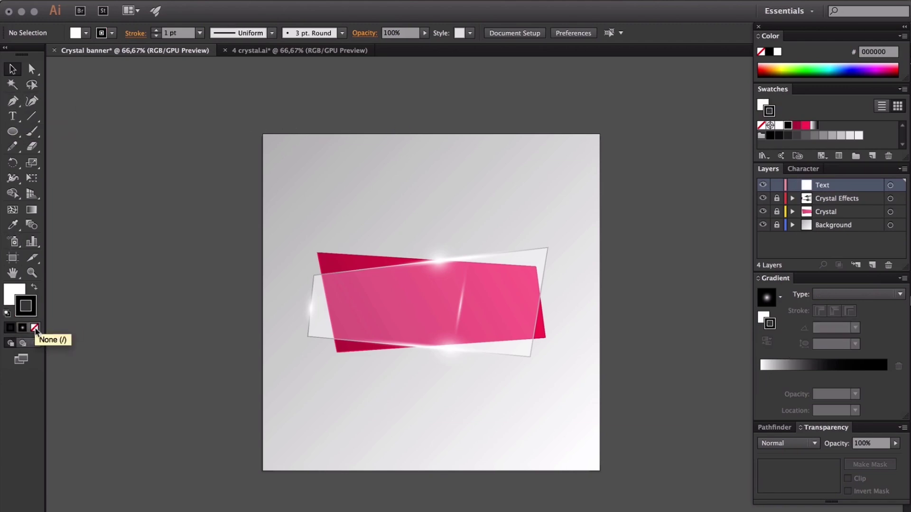
pyautogui.click(34, 287)
pyautogui.click(35, 327)
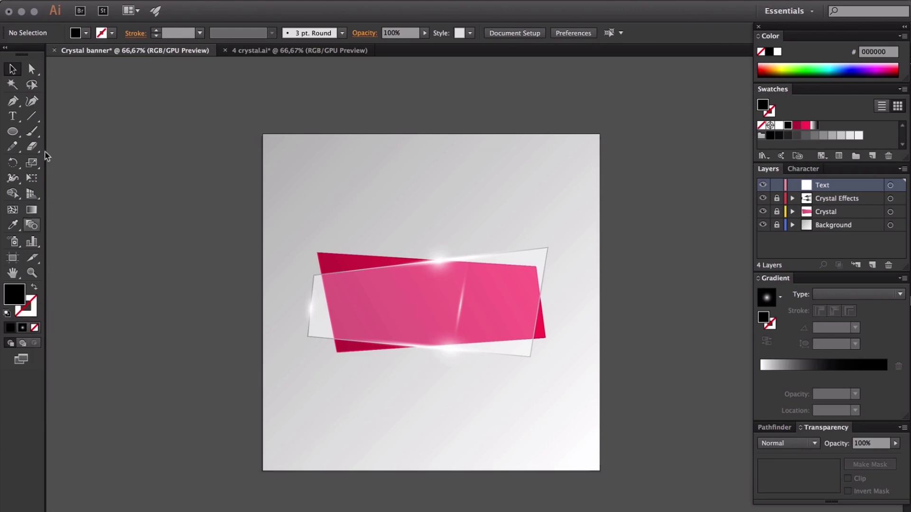
pyautogui.press('t')
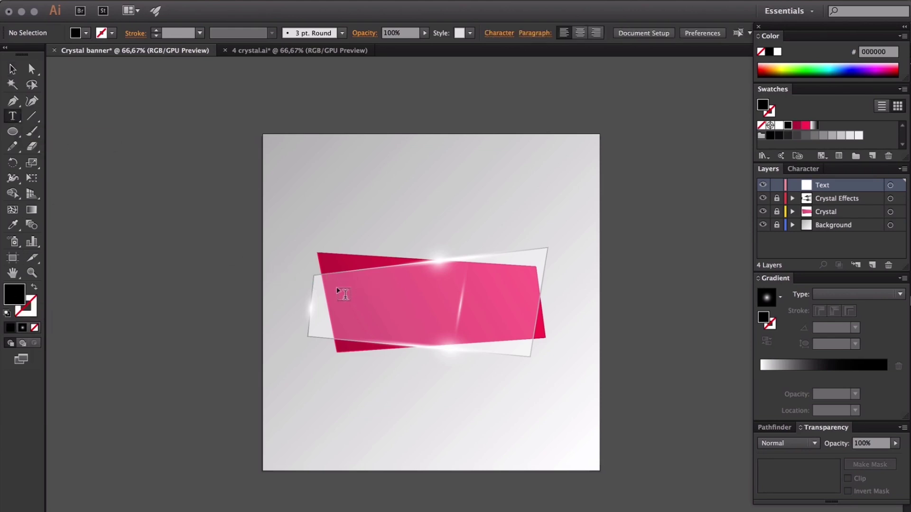
# Draw a text frame across the middle of the banner and set it to centered Open Sans Bold.
pyautogui.moveTo(338, 292); pyautogui.dragTo(526, 309)
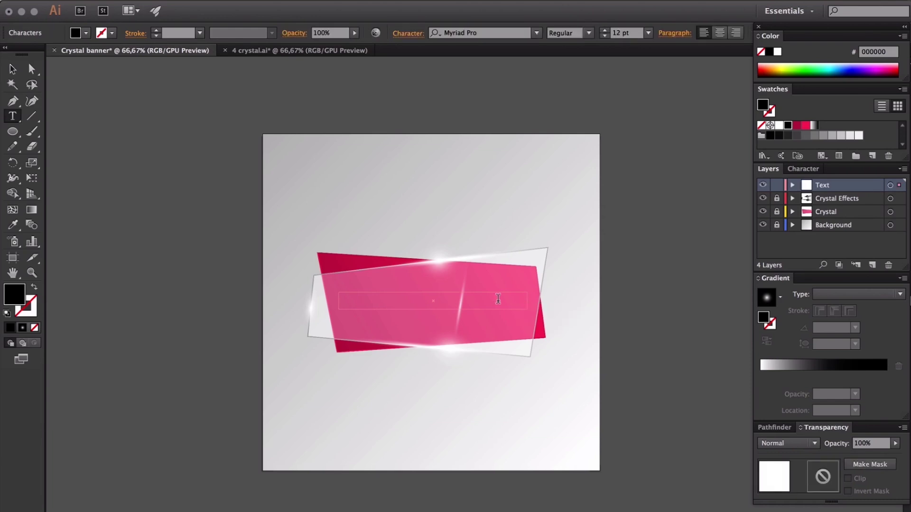
pyautogui.click(537, 32)
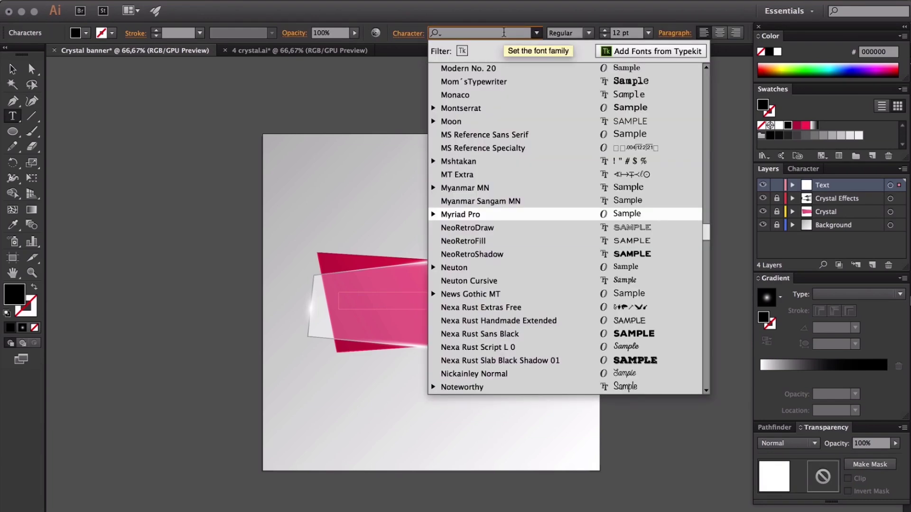
pyautogui.write('open')
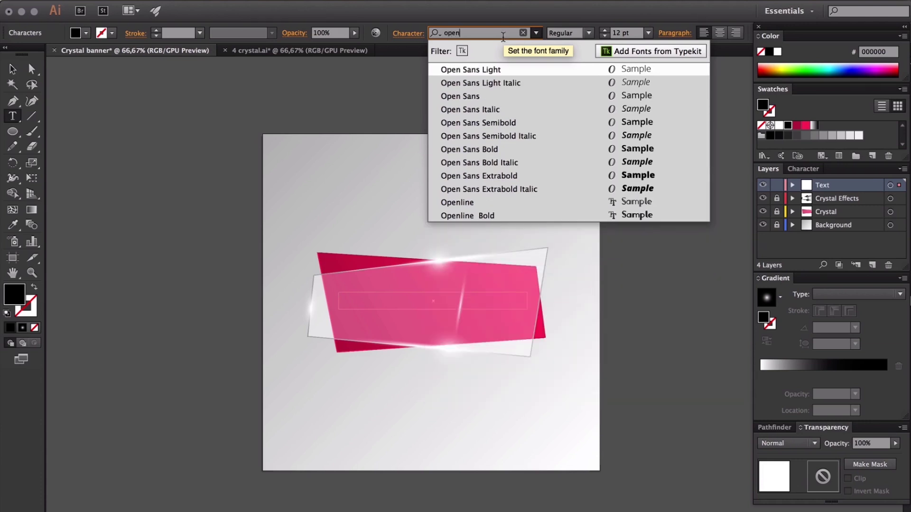
pyautogui.click(491, 149)
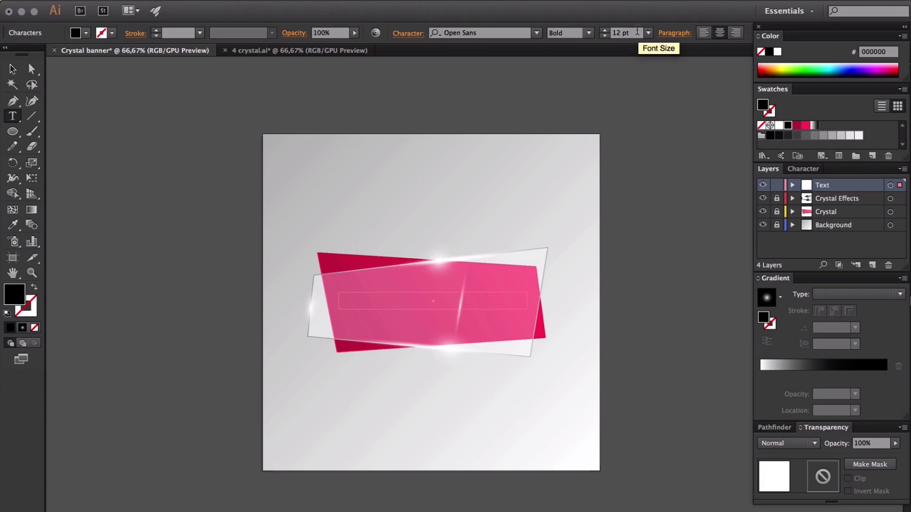
# Set the font size to 25 pt and enter the title "CRYSTAL BANNER" in the text frame.
pyautogui.click(637, 33)
pyautogui.write('25')
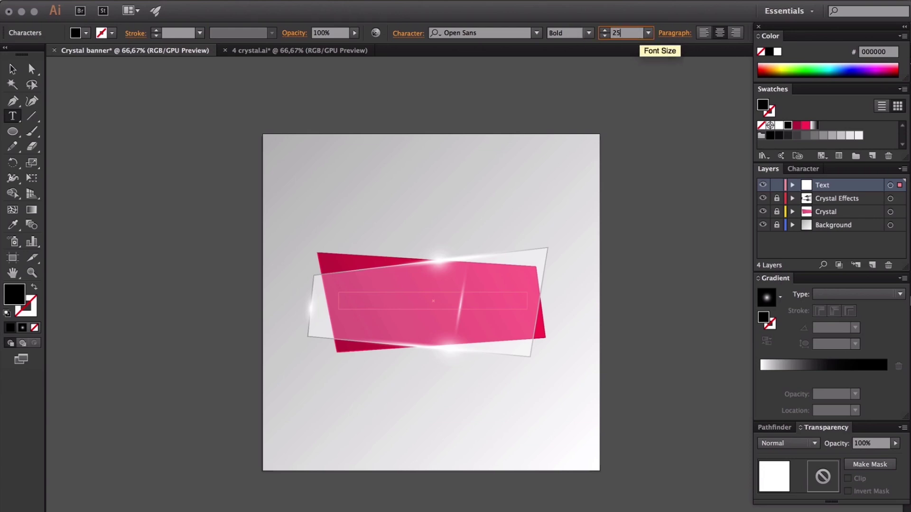
pyautogui.press('Return')
pyautogui.click(436, 298)
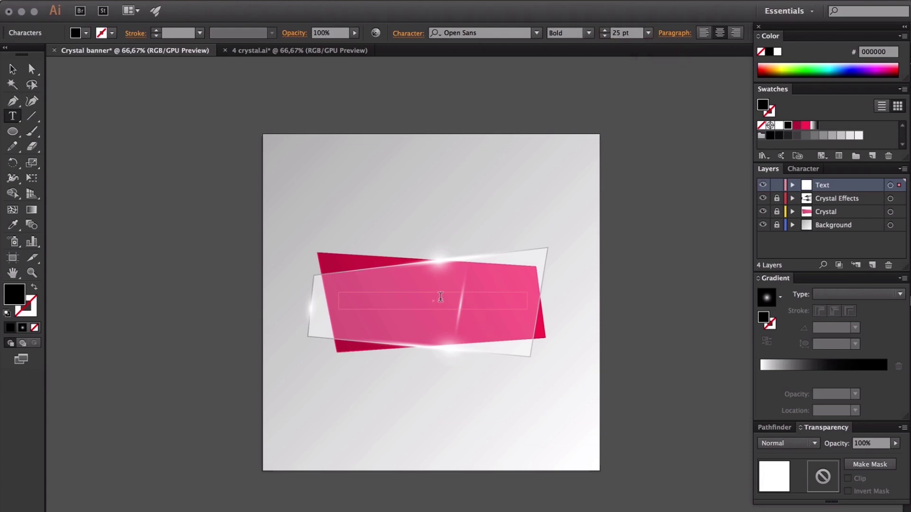
pyautogui.write('CRYSTAL BANNER')
pyautogui.click(13, 69)
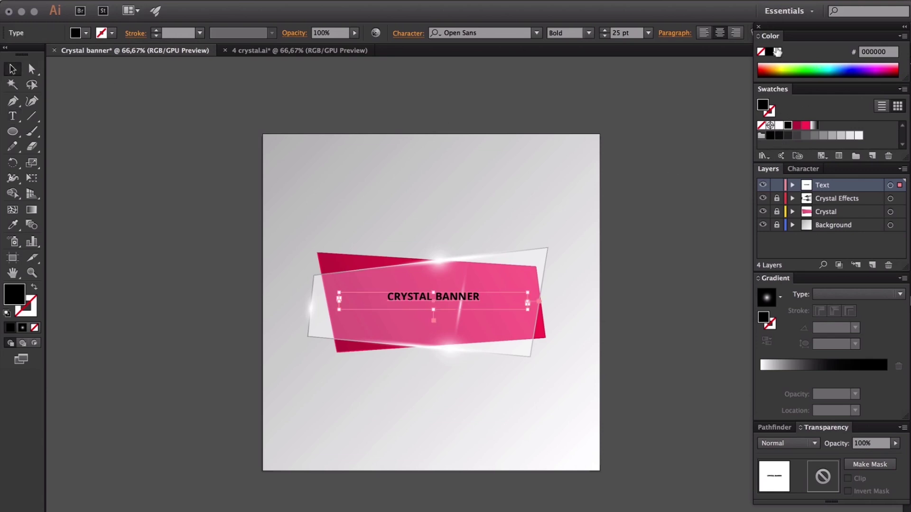
# Fill the title text with white and set its opacity to 80%.
pyautogui.click(777, 51)
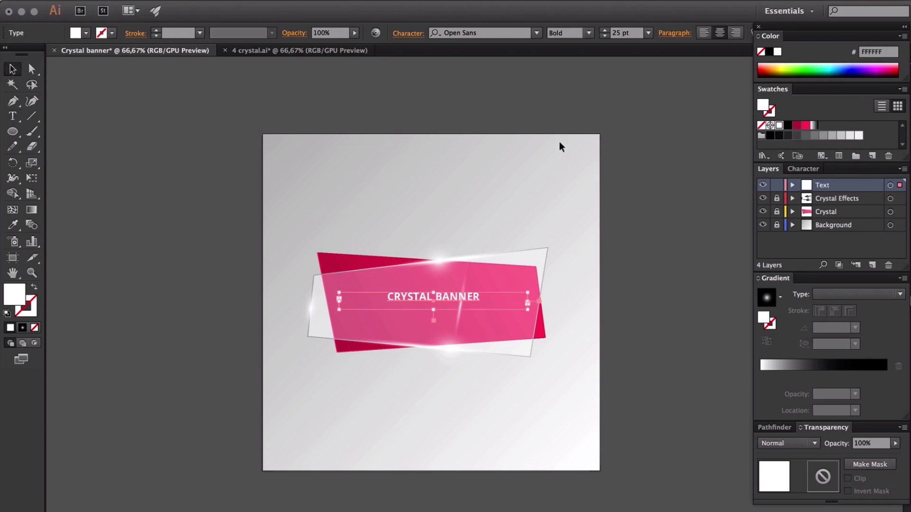
pyautogui.click(355, 34)
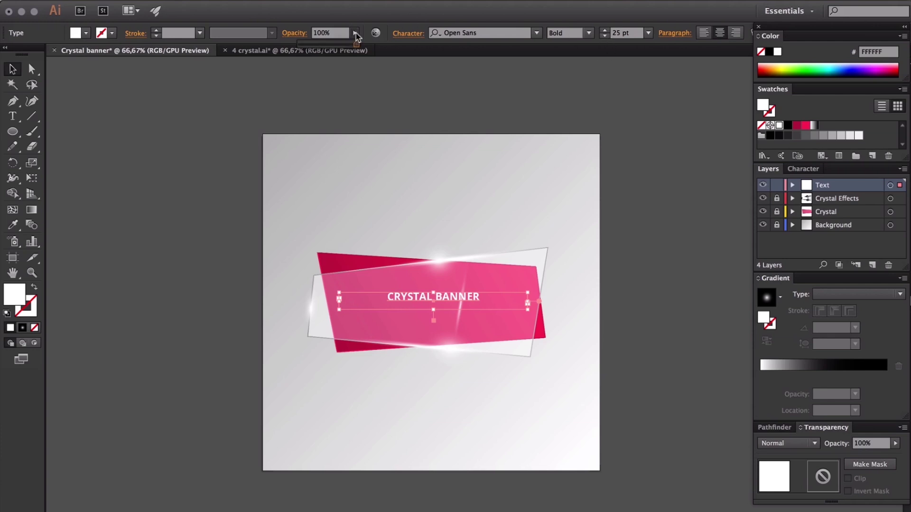
pyautogui.click(345, 33)
pyautogui.write('80')
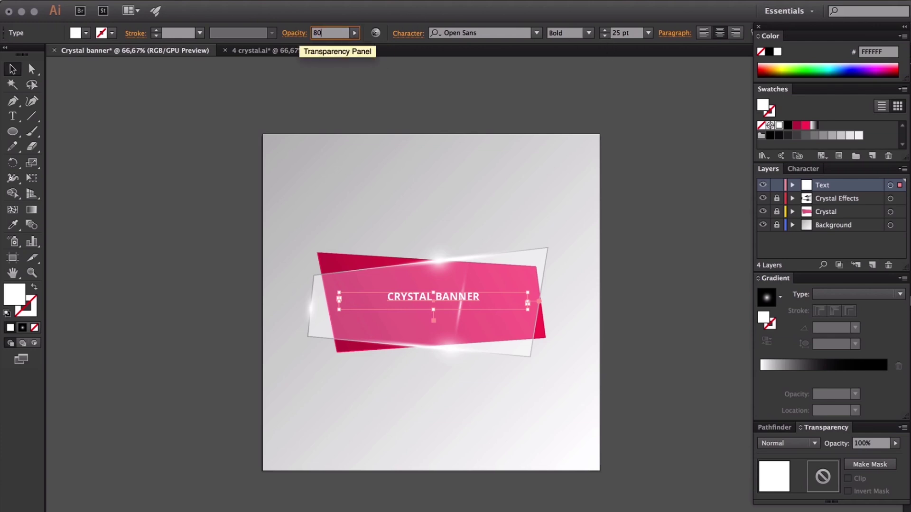
pyautogui.press('Return')
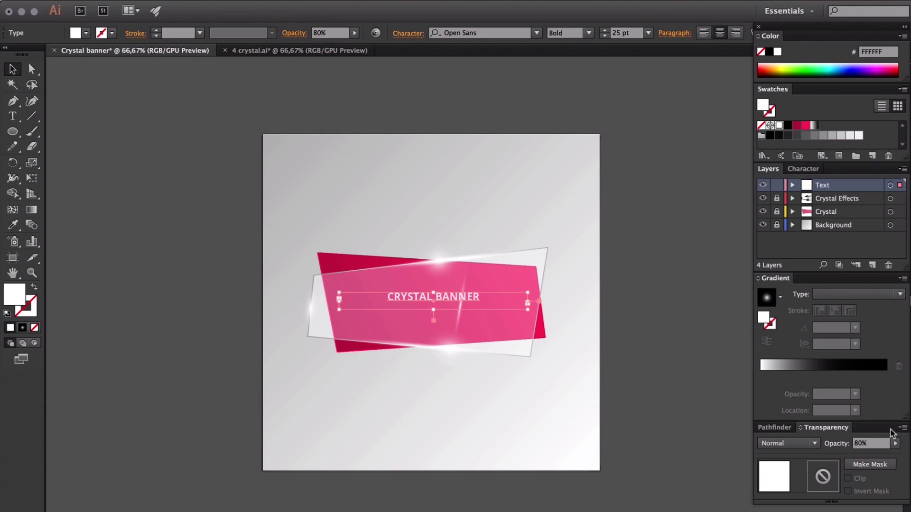
# Set the title text's tracking to 100.
pyautogui.click(805, 169)
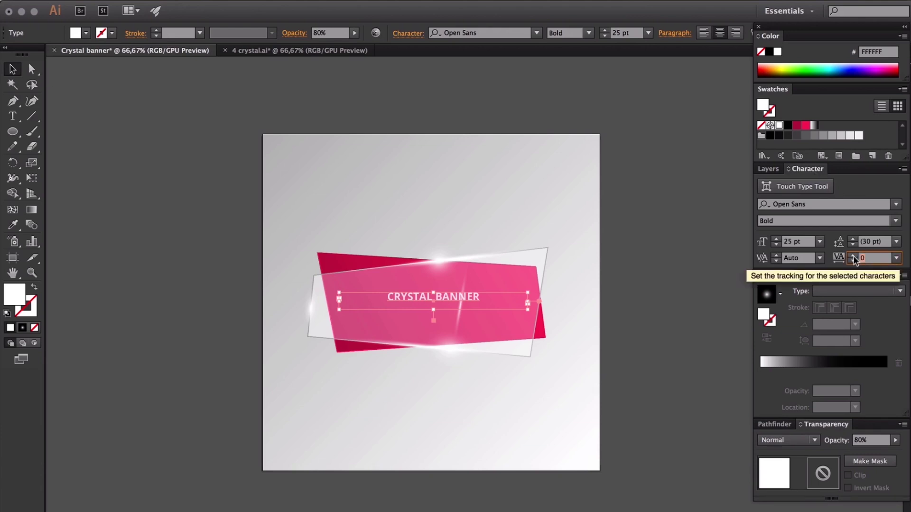
pyautogui.click(868, 259)
pyautogui.write('100')
pyautogui.press('Return')
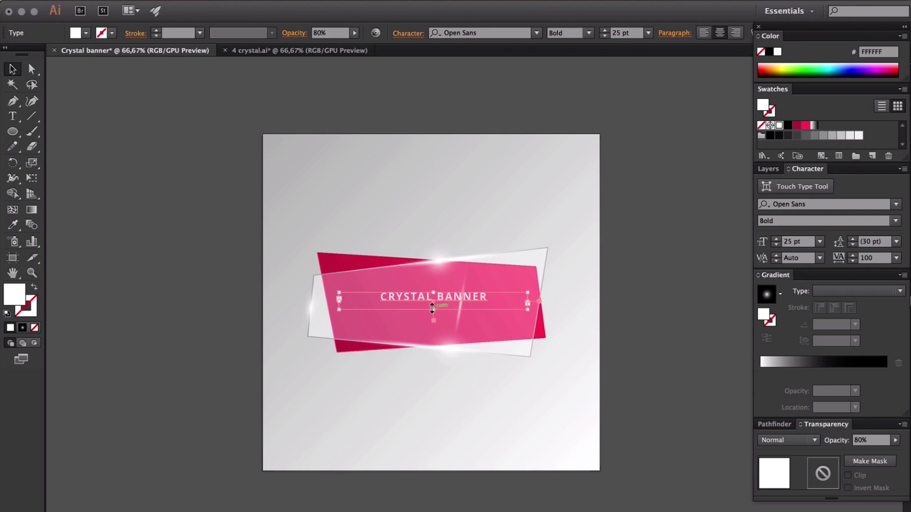
# Duplicate the title directly below itself in a shorter frame and reduce the copy's font size to 20 pt.
pyautogui.moveTo(433, 310); pyautogui.dragTo(455, 308)
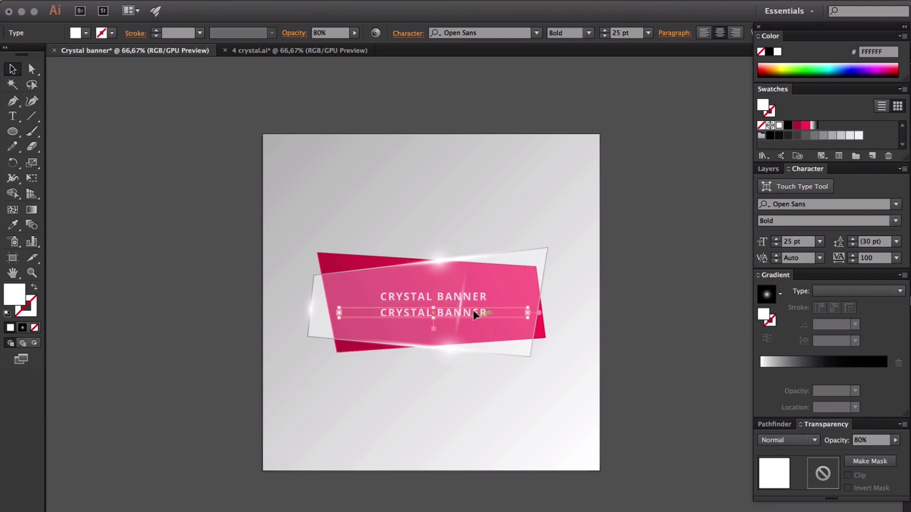
pyautogui.click(635, 33)
pyautogui.press('Down')
pyautogui.press('Down')
pyautogui.press('Down')
pyautogui.press('Down')
pyautogui.press('Down')
pyautogui.press('Down')
pyautogui.press('Up')
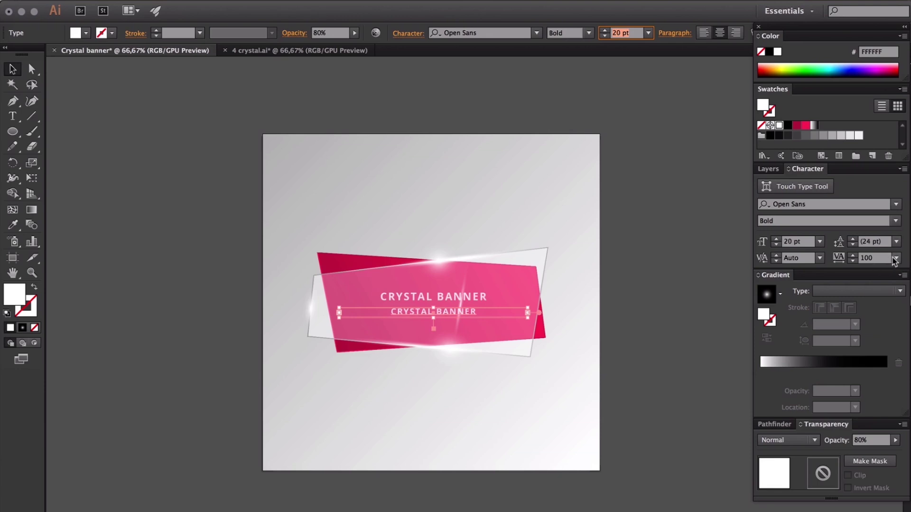
# Give the lower text line a tracking of 0, the Light font style and a size of 17 pt.
pyautogui.click(896, 258)
pyautogui.click(890, 363)
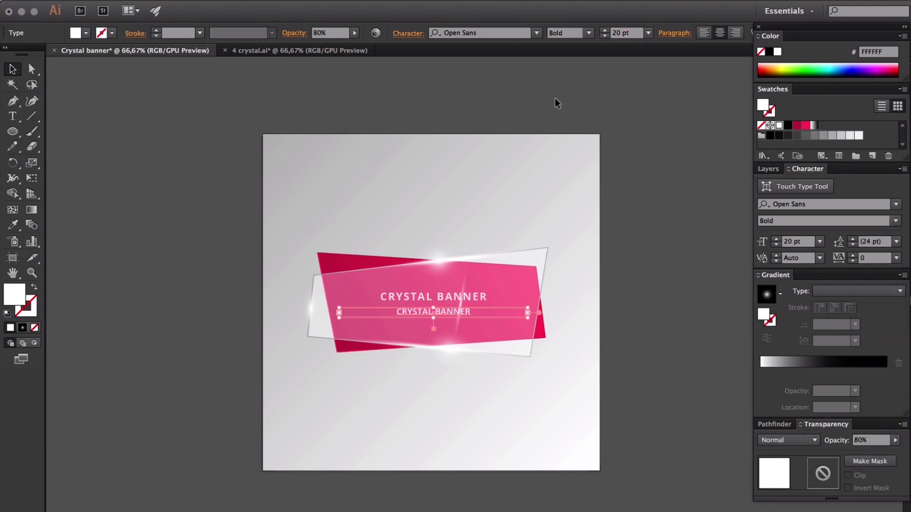
pyautogui.click(590, 33)
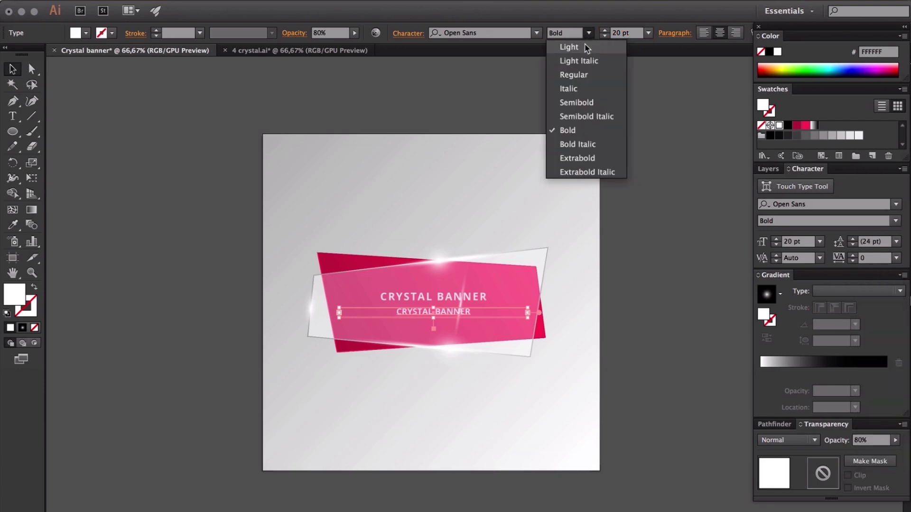
pyautogui.click(588, 46)
pyautogui.click(636, 33)
pyautogui.press('Down')
pyautogui.press('Down')
pyautogui.press('Down')
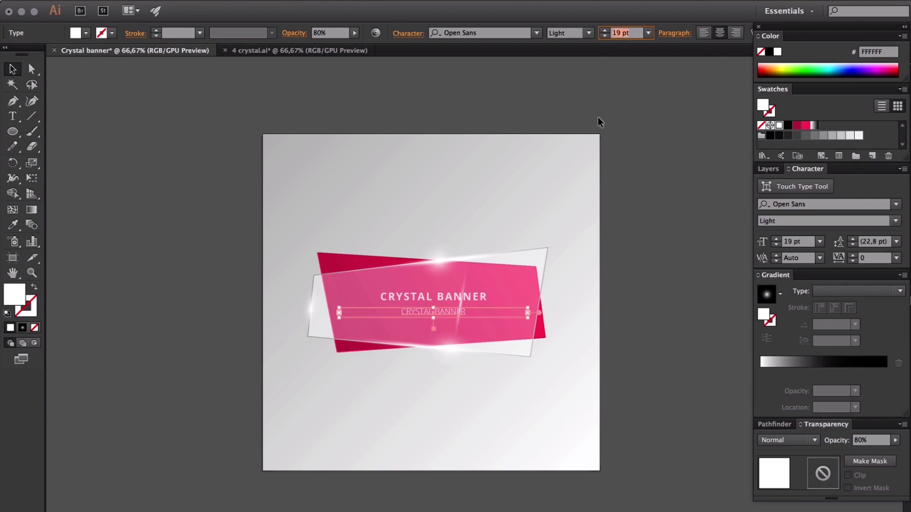
# Replace the lower line's wording with "LOREM IPSUM DOLOR SIT AMET" and finish text editing.
pyautogui.tripleClick(447, 309)
pyautogui.write('LOREM IPSUM DOLOR SIT AMET')
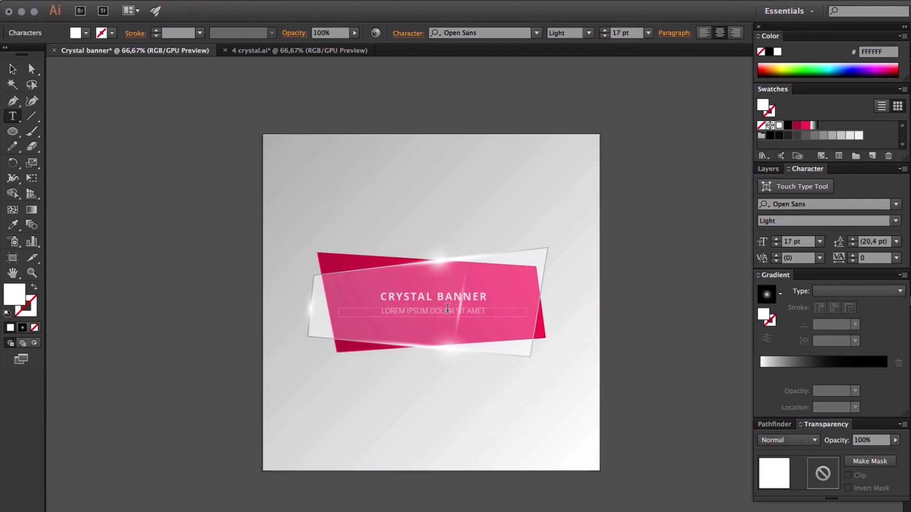
pyautogui.press('Escape')
# Select both text lines, nudge them slightly downward on the banner, and deselect them.
pyautogui.click(437, 309)
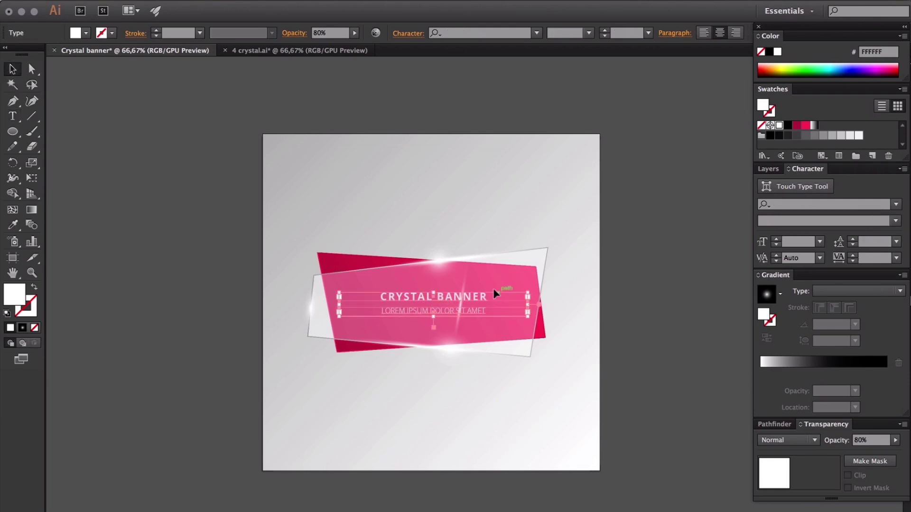
pyautogui.click(619, 288)
pyautogui.hscroll(2, 619, 289)
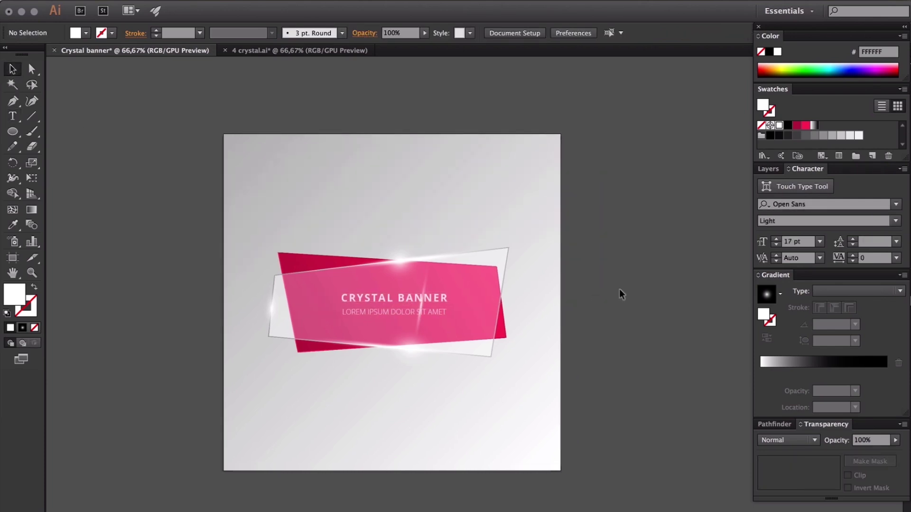